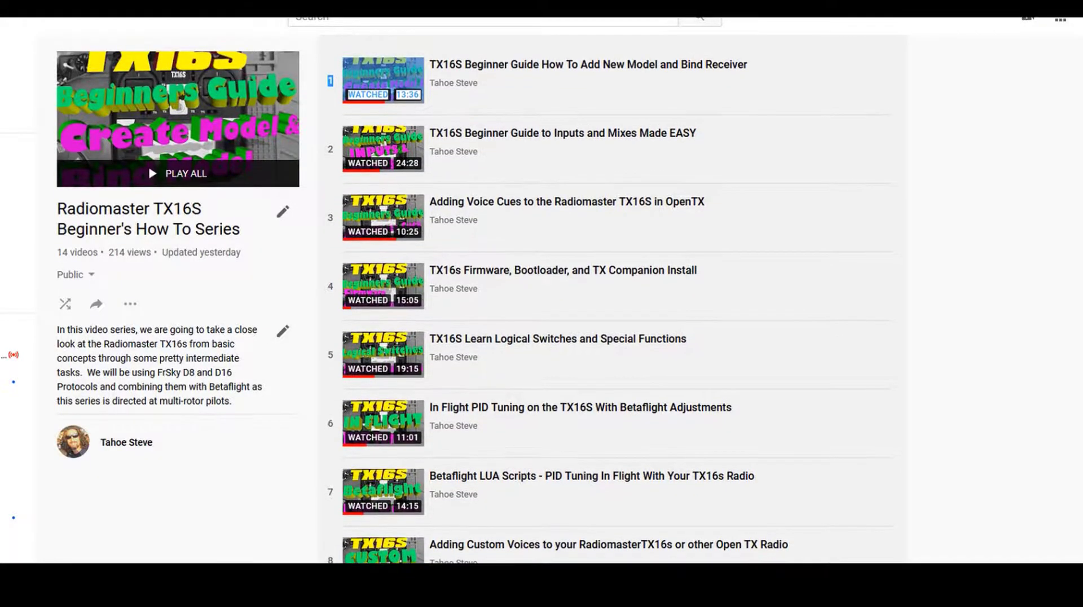
Step: Scroll down through the Welcome page content before connecting the flight controller
{"action": "scroll", "coordinate": [610, 299], "scroll_direction": "down", "scroll_amount": 1}
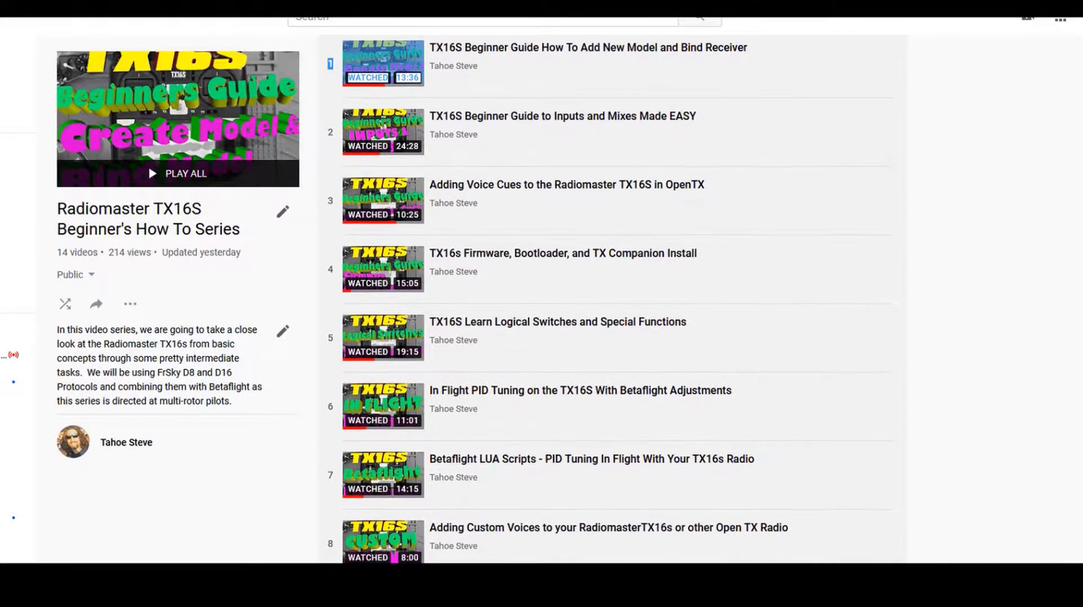
{"action": "scroll", "coordinate": [610, 299], "scroll_direction": "down", "scroll_amount": 1}
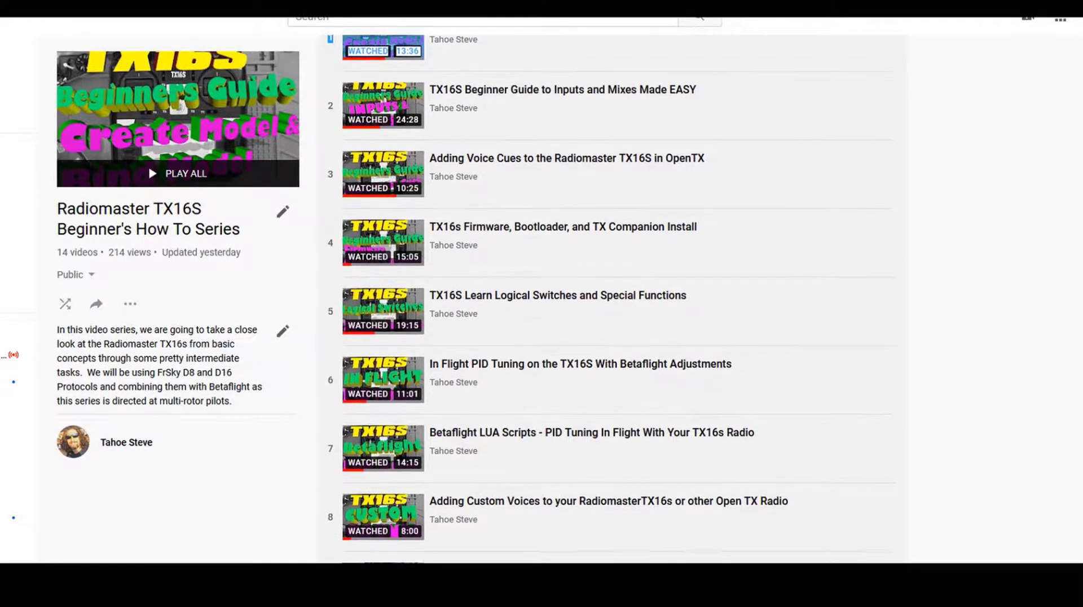
{"action": "scroll", "coordinate": [609, 299], "scroll_direction": "down", "scroll_amount": 2}
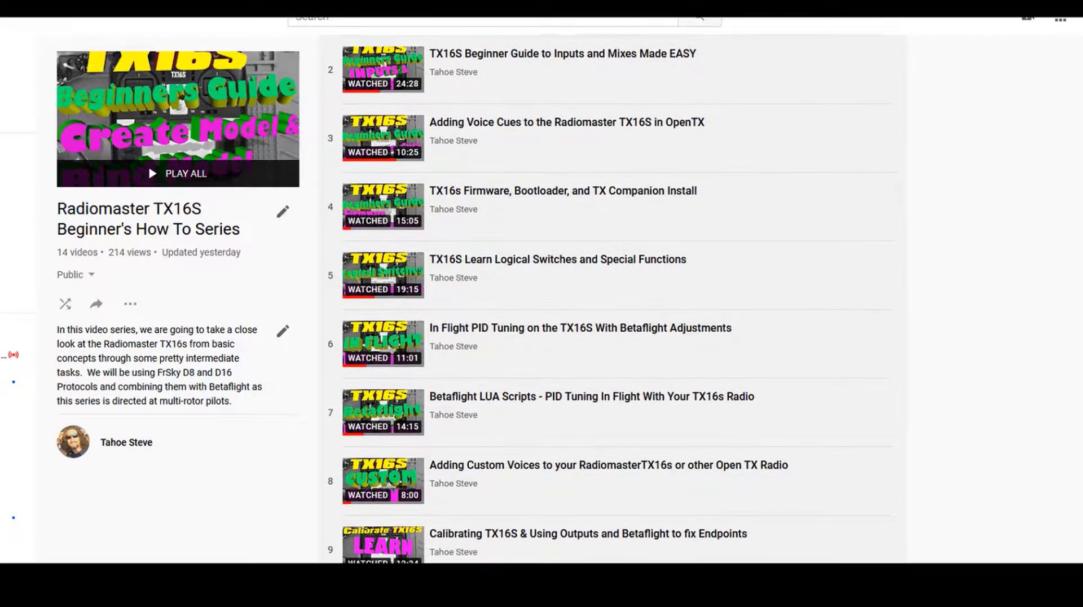
{"action": "scroll", "coordinate": [609, 299], "scroll_direction": "down", "scroll_amount": 2}
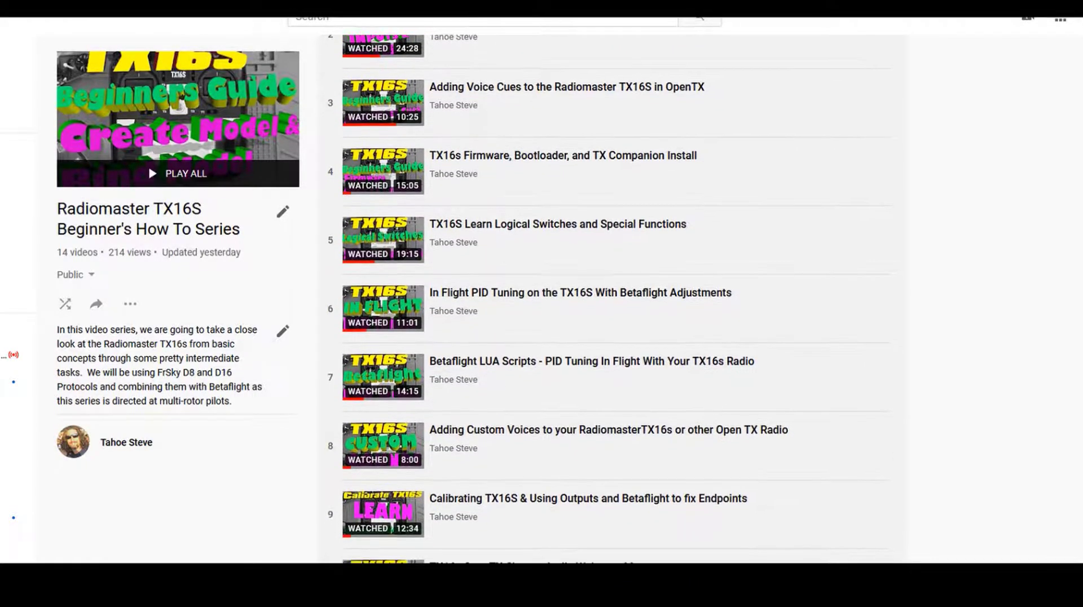
{"action": "scroll", "coordinate": [612, 296], "scroll_direction": "down", "scroll_amount": 2}
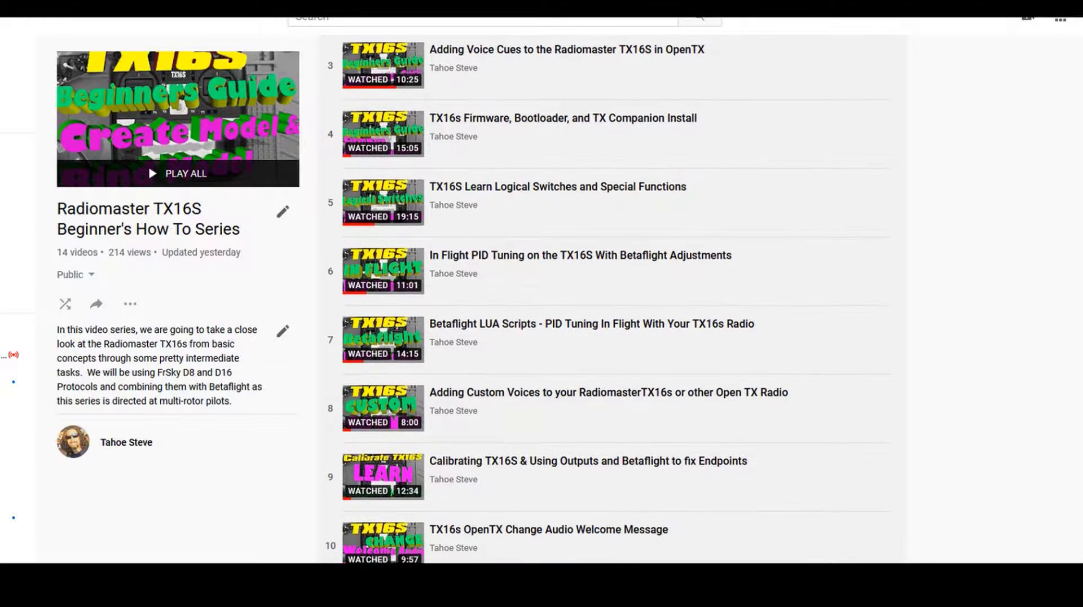
{"action": "scroll", "coordinate": [609, 299], "scroll_direction": "down", "scroll_amount": 2}
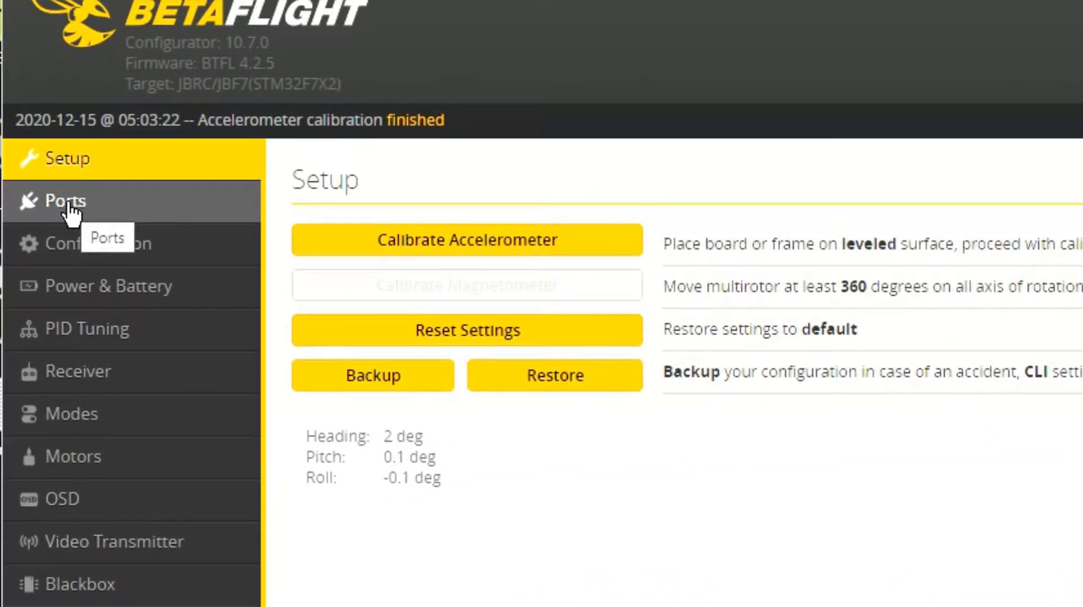
Step: View the Configuration page (Quad X, DSHOT600), check Setup briefly, then return to Configuration
{"action": "left_click", "coordinate": [68, 242]}
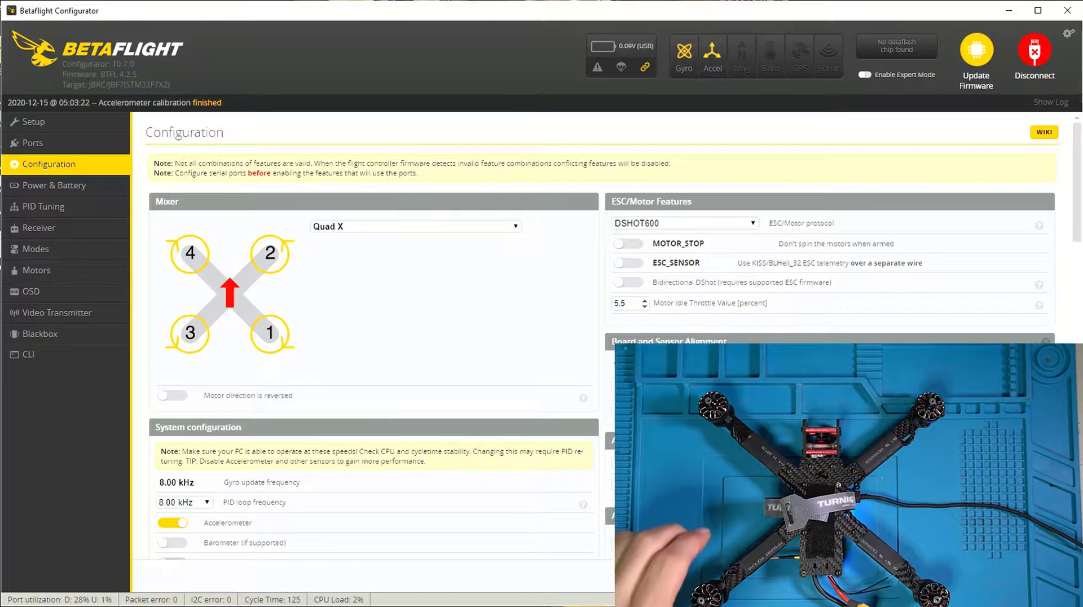
{"action": "left_click", "coordinate": [90, 129]}
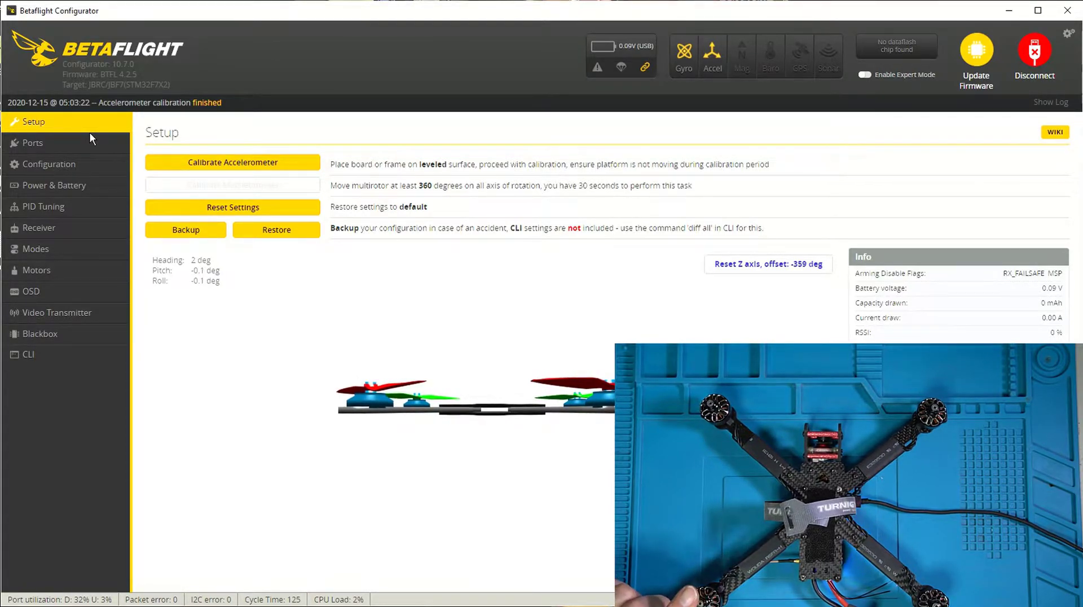
{"action": "left_click", "coordinate": [85, 169]}
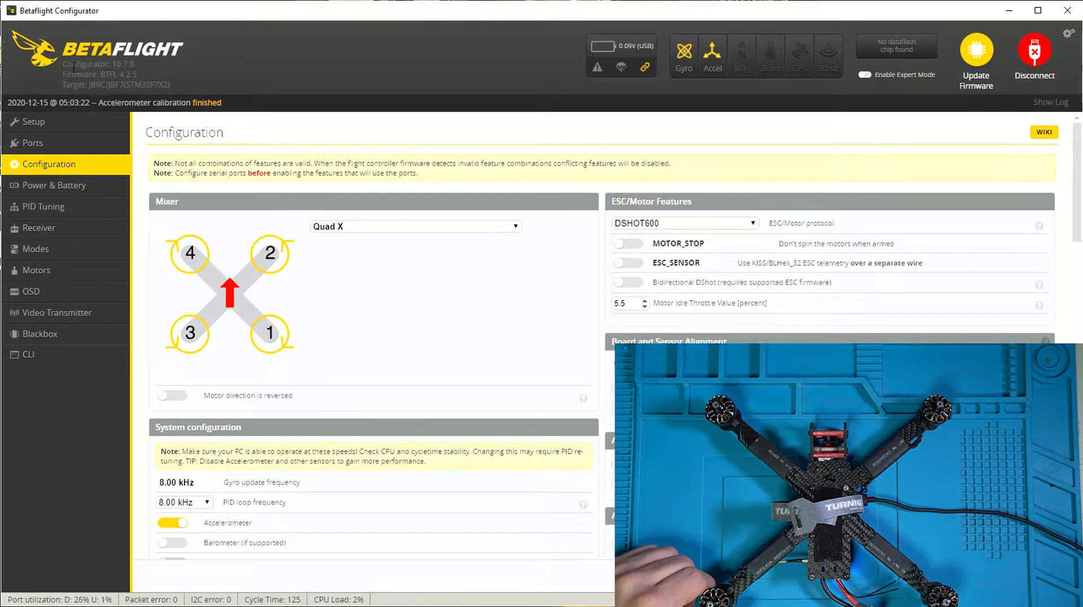
Step: Go to the Setup overview on the way to the Ports page
{"action": "left_click", "coordinate": [86, 121]}
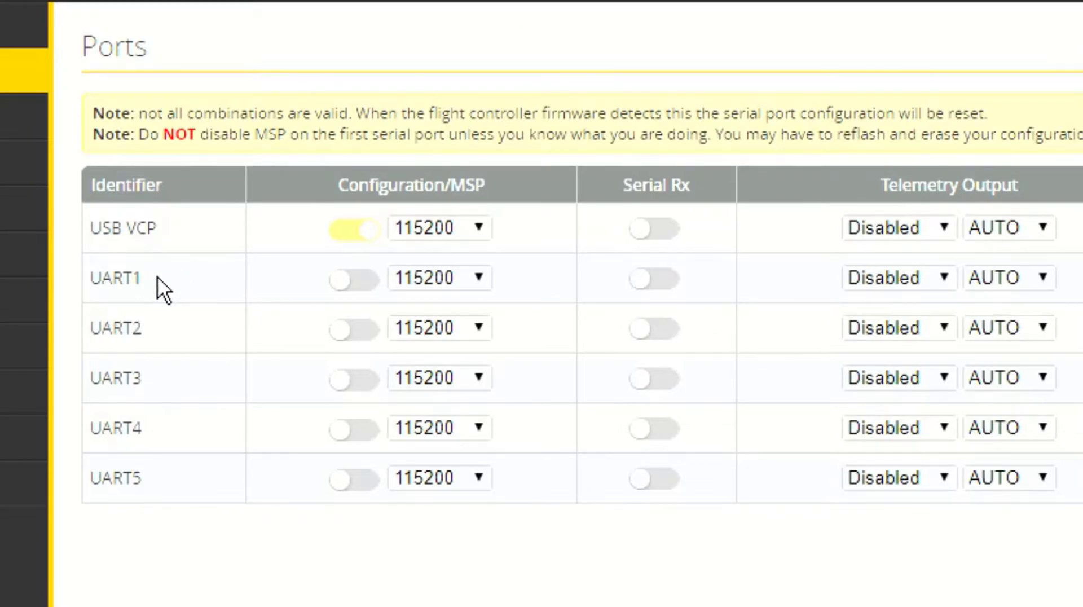
Step: Turn on Serial Rx for UART1, SmartPort telemetry for UART2, and VTX (TBS SmartAudio) for UART5
{"action": "left_click", "coordinate": [666, 280]}
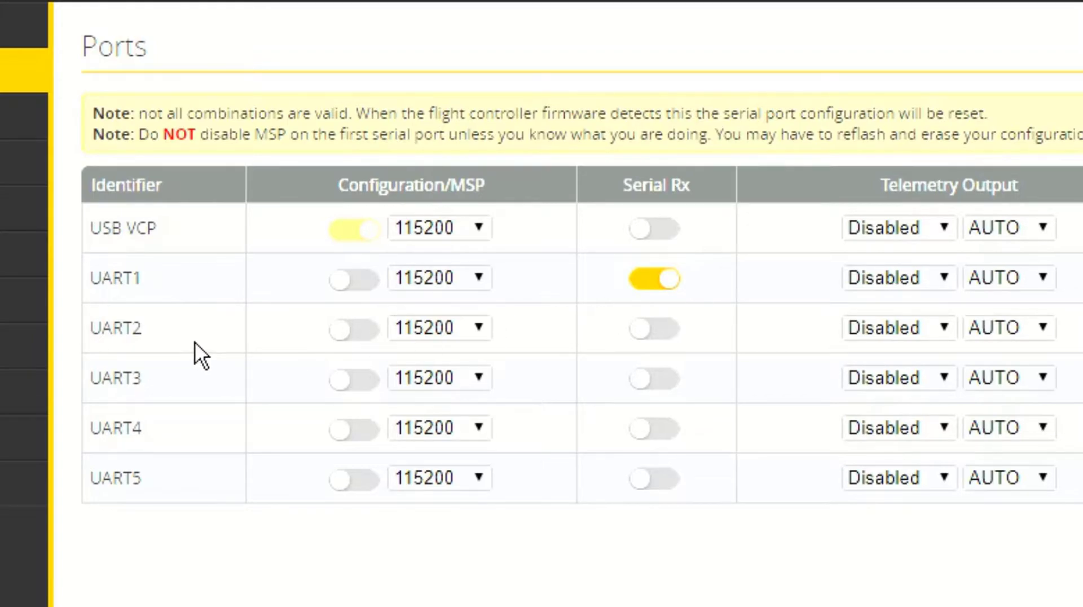
{"action": "left_click", "coordinate": [942, 326]}
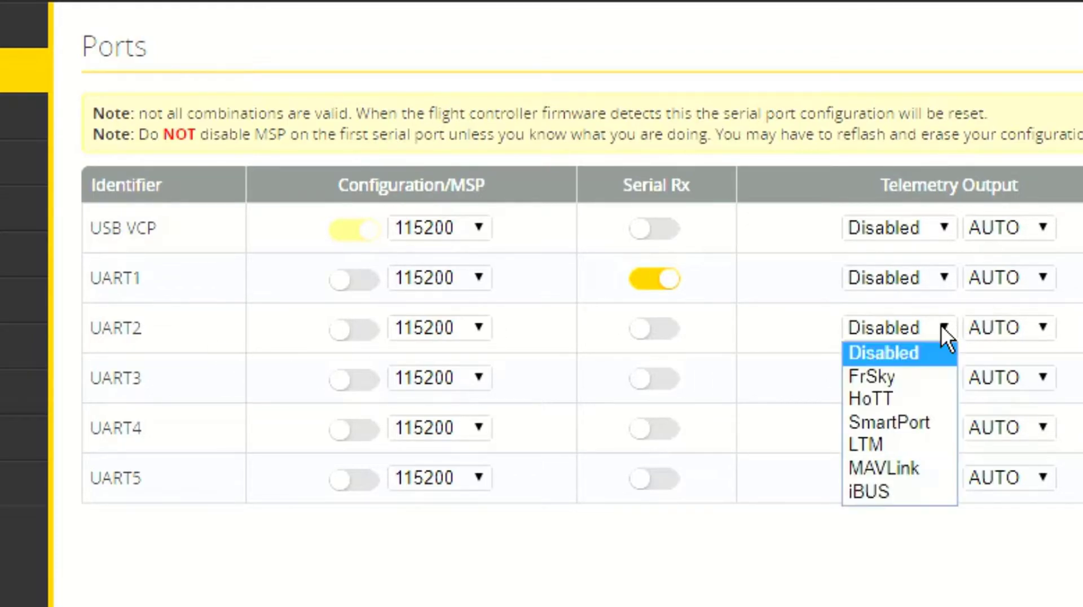
{"action": "left_click", "coordinate": [921, 431]}
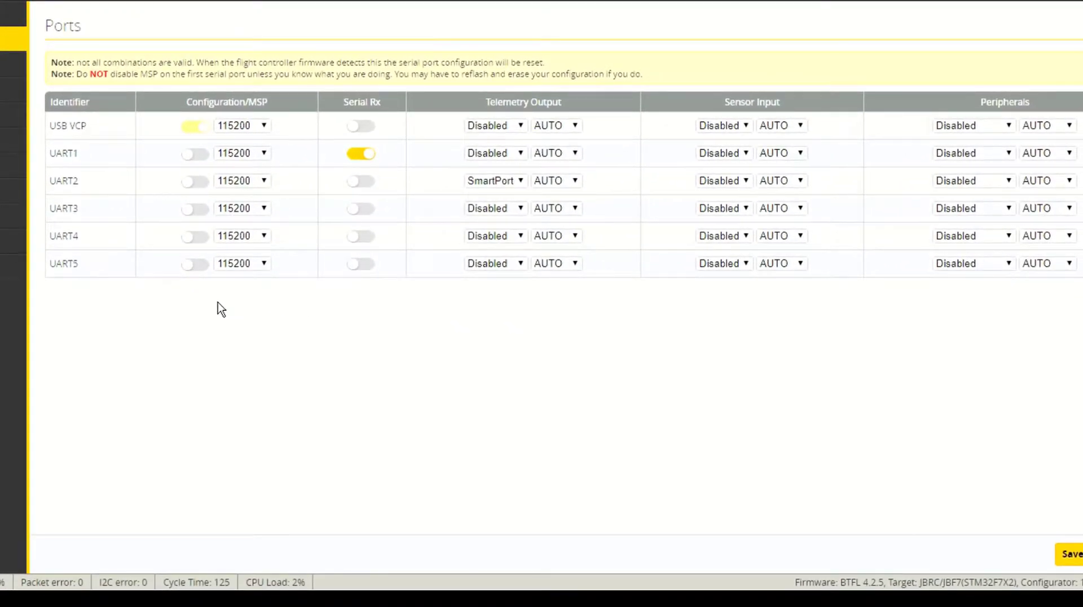
{"action": "left_click", "coordinate": [1007, 261]}
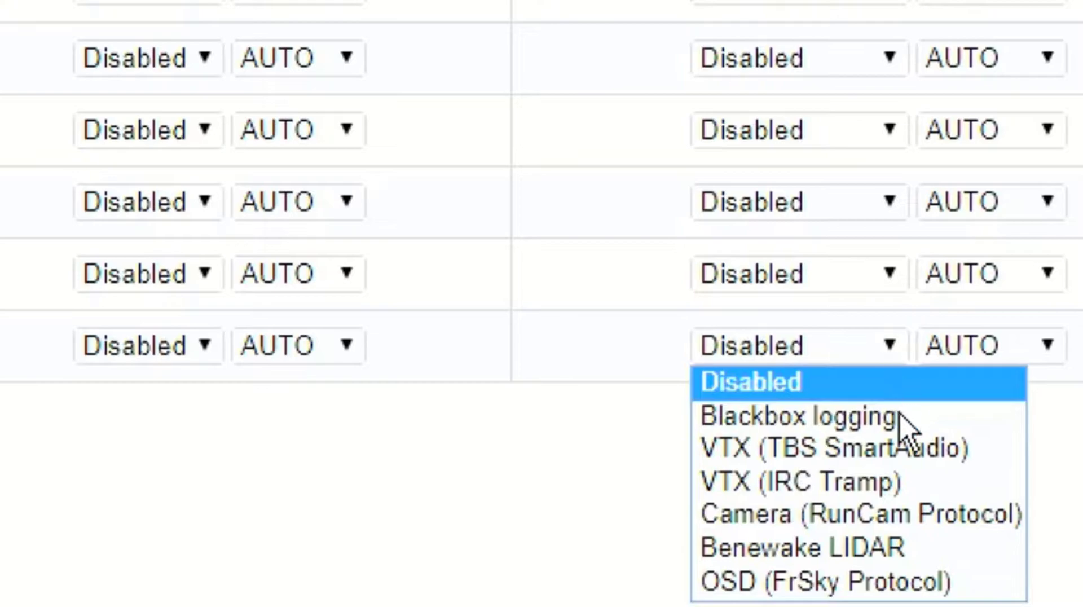
{"action": "left_click", "coordinate": [932, 450]}
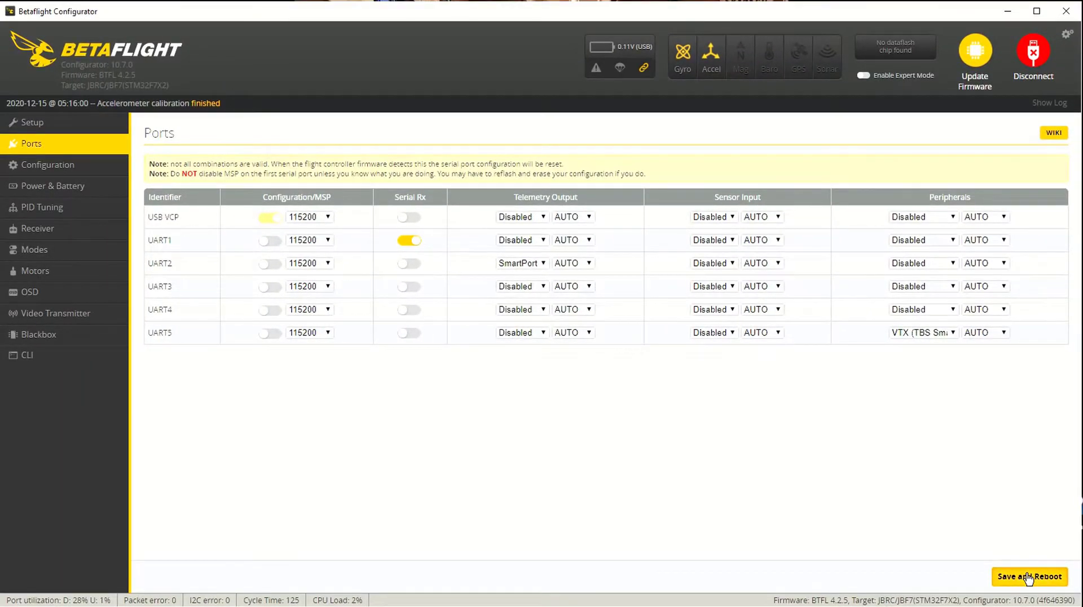
Step: Save and reboot the board, reconnect, and reopen Ports to verify the UART1, UART2 and UART5 settings
{"action": "left_click", "coordinate": [1028, 575]}
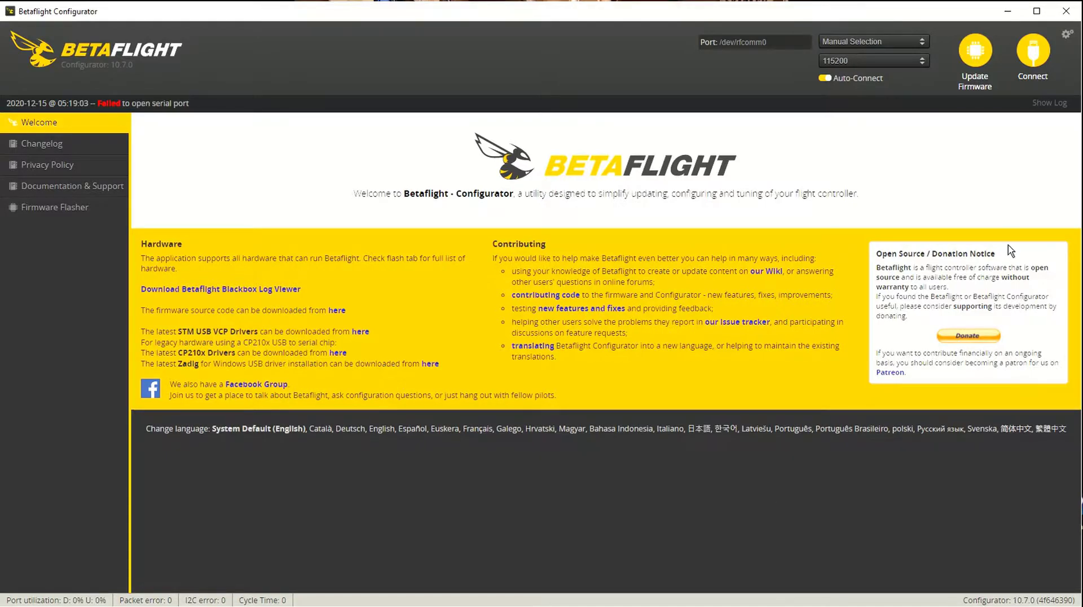
{"action": "left_click", "coordinate": [1034, 50]}
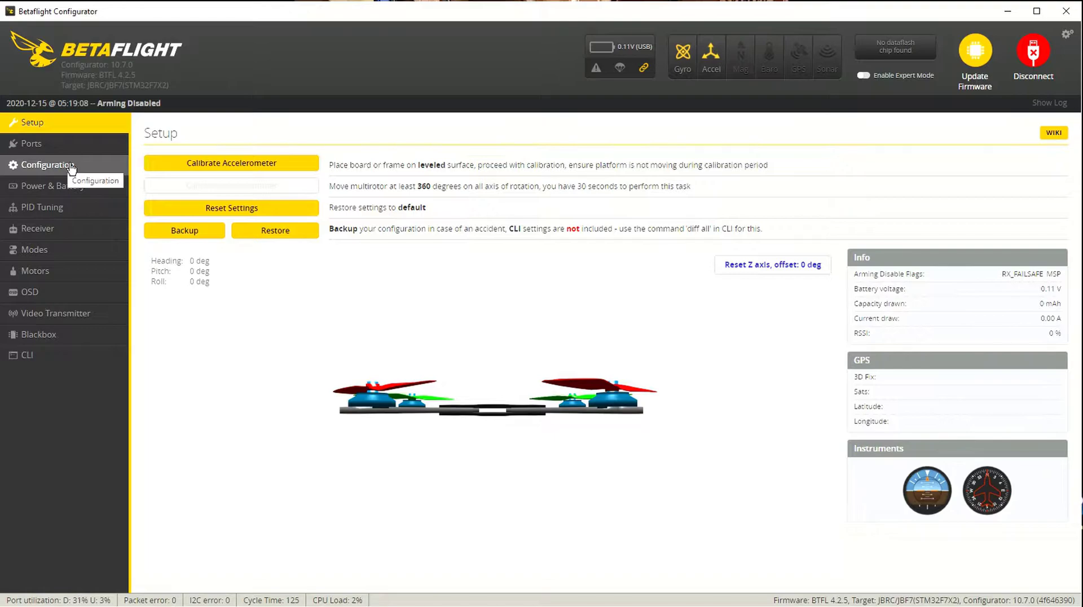
{"action": "left_click", "coordinate": [56, 144]}
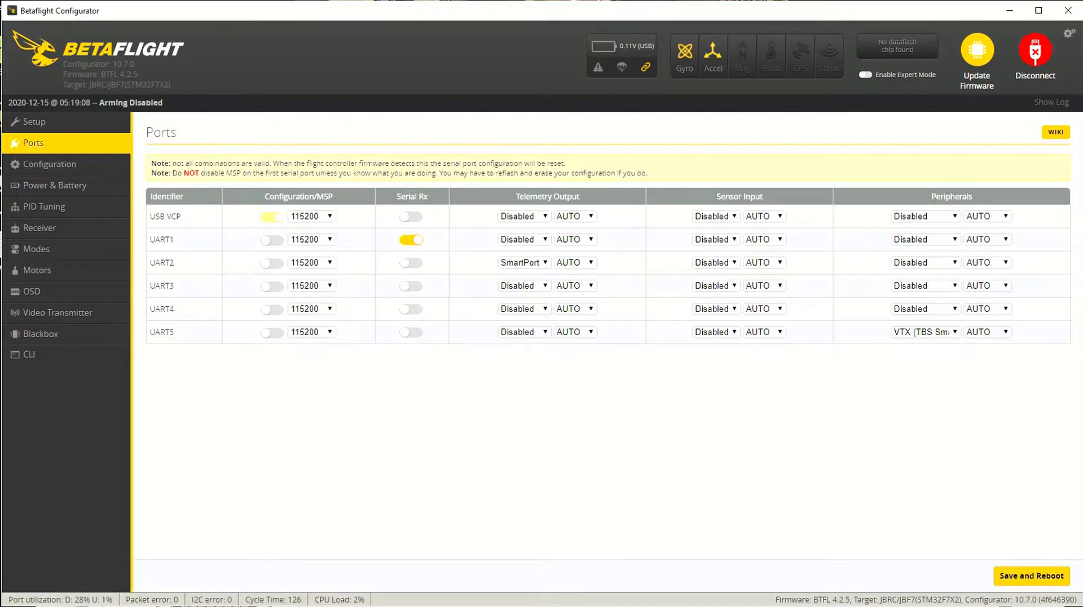
Step: Bring up the Bardwell F7 wiring manual and move its window down to reveal Betaflight's Ports tab
{"action": "key", "text": "alt+Tab"}
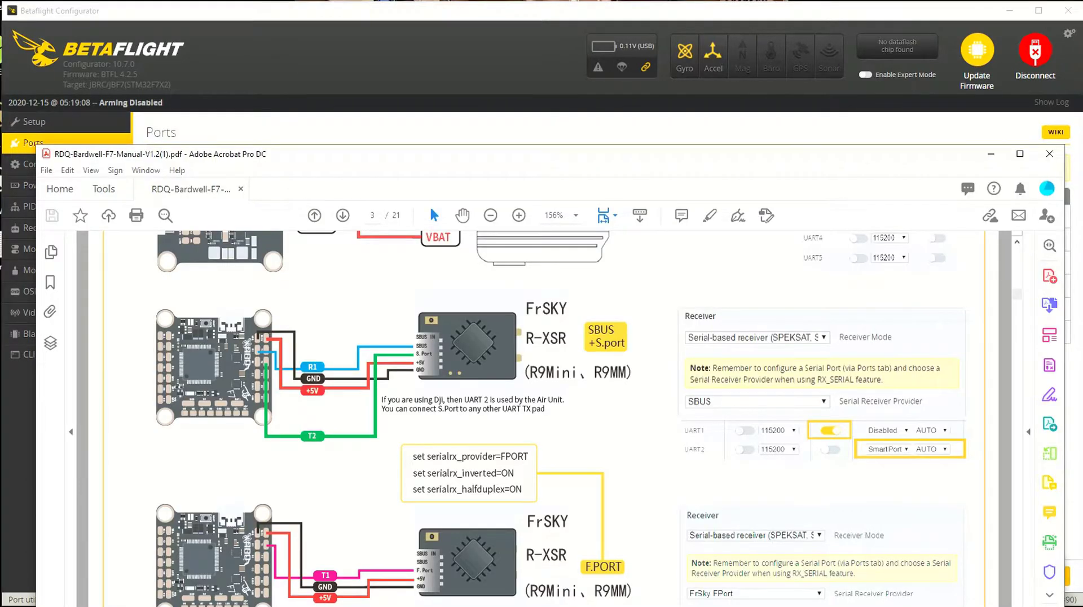
{"action": "left_click_drag", "start_coordinate": [842, 159], "coordinate": [848, 67]}
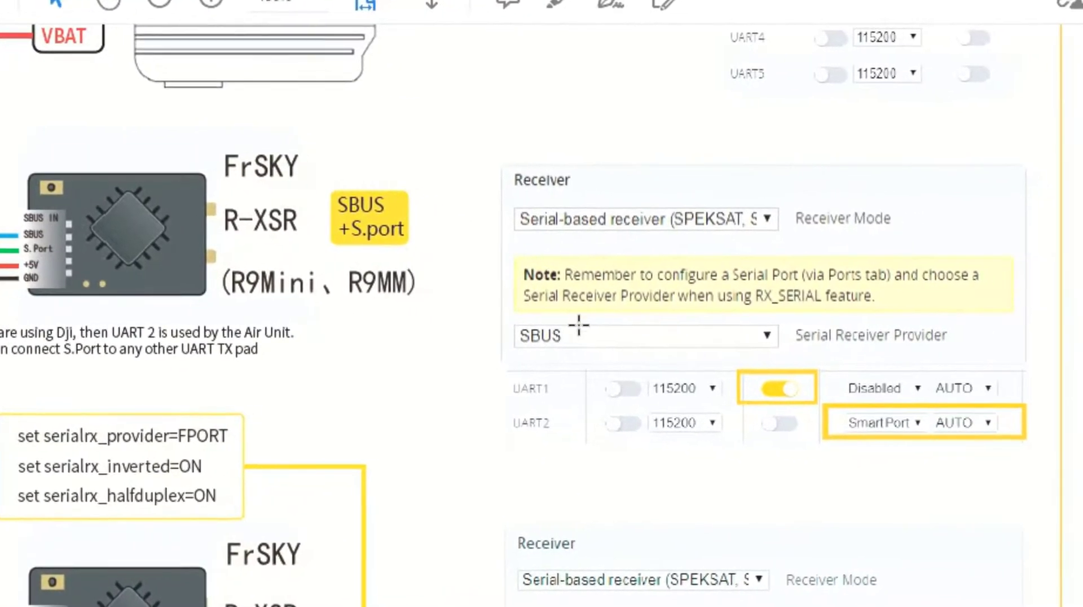
{"action": "left_click", "coordinate": [664, 16]}
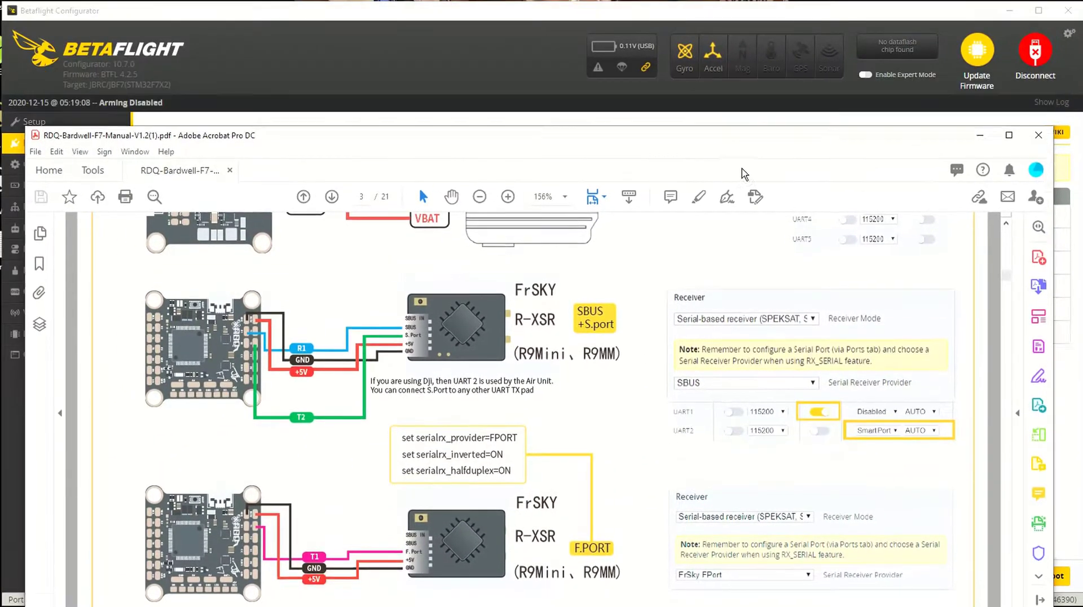
{"action": "left_click_drag", "start_coordinate": [745, 169], "coordinate": [746, 300]}
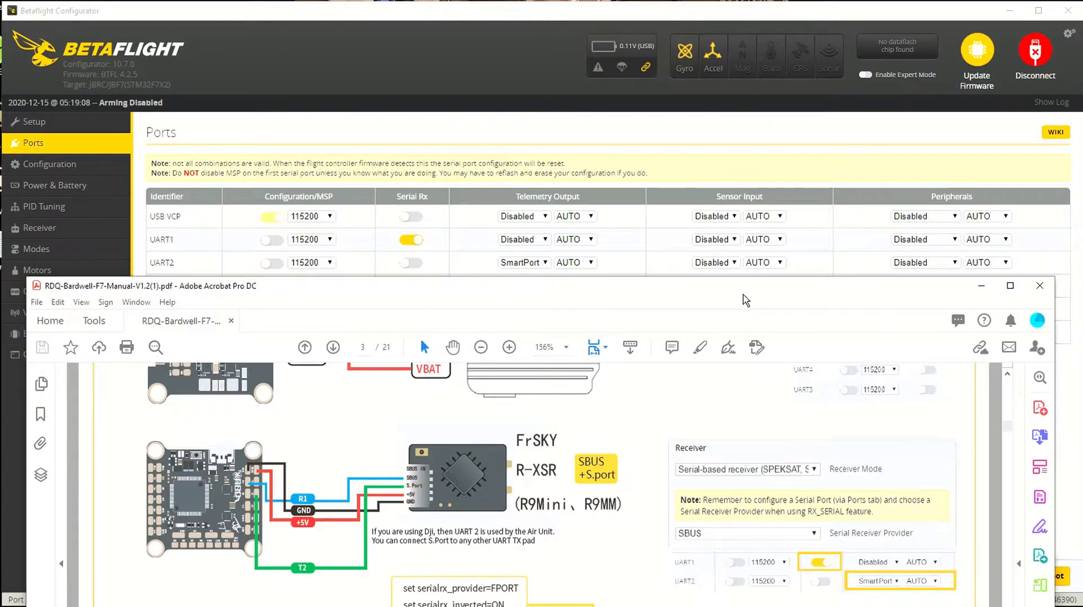
Step: Nudge the manual window and scroll down the Ports list to the UART5 row
{"action": "left_click_drag", "start_coordinate": [746, 299], "coordinate": [749, 100]}
{"action": "scroll", "coordinate": [675, 319], "scroll_direction": "down", "scroll_amount": 3}
{"action": "scroll", "coordinate": [674, 319], "scroll_direction": "down", "scroll_amount": 15}
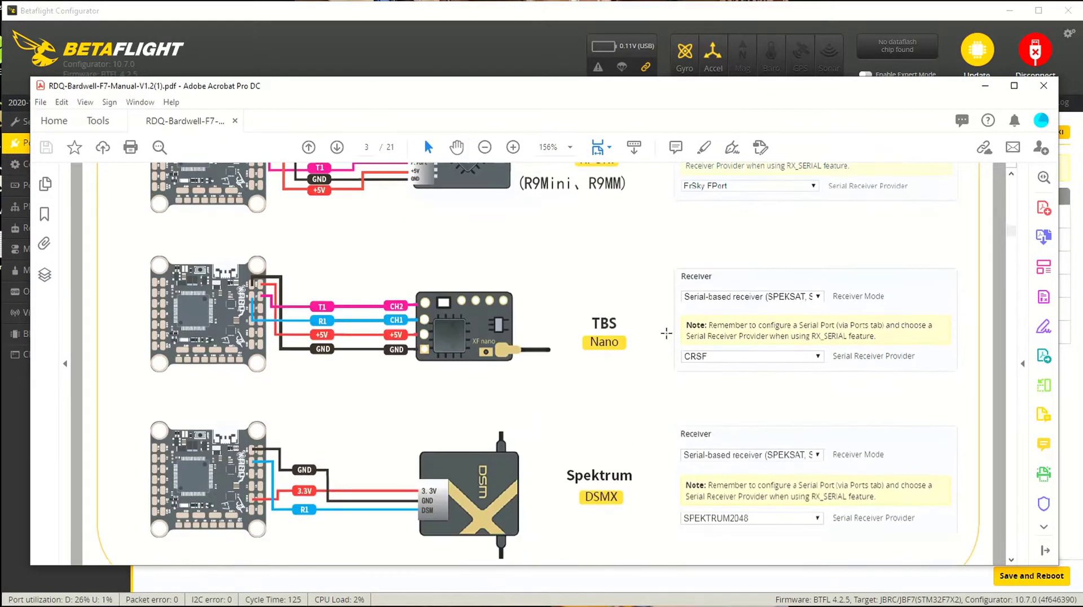
{"action": "scroll", "coordinate": [669, 339], "scroll_direction": "down", "scroll_amount": 4}
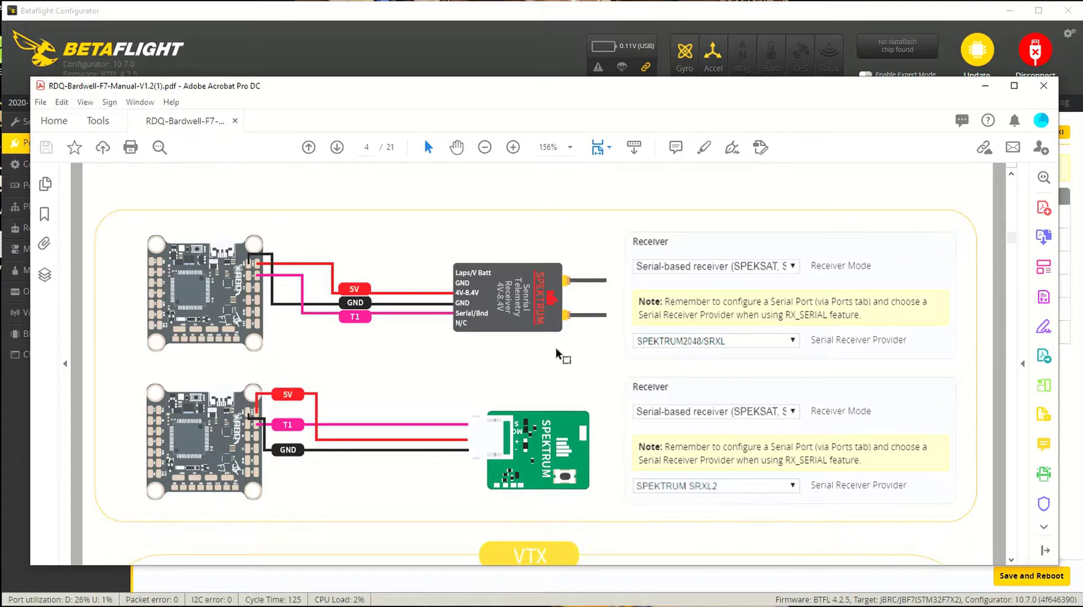
{"action": "scroll", "coordinate": [713, 364], "scroll_direction": "down", "scroll_amount": 5}
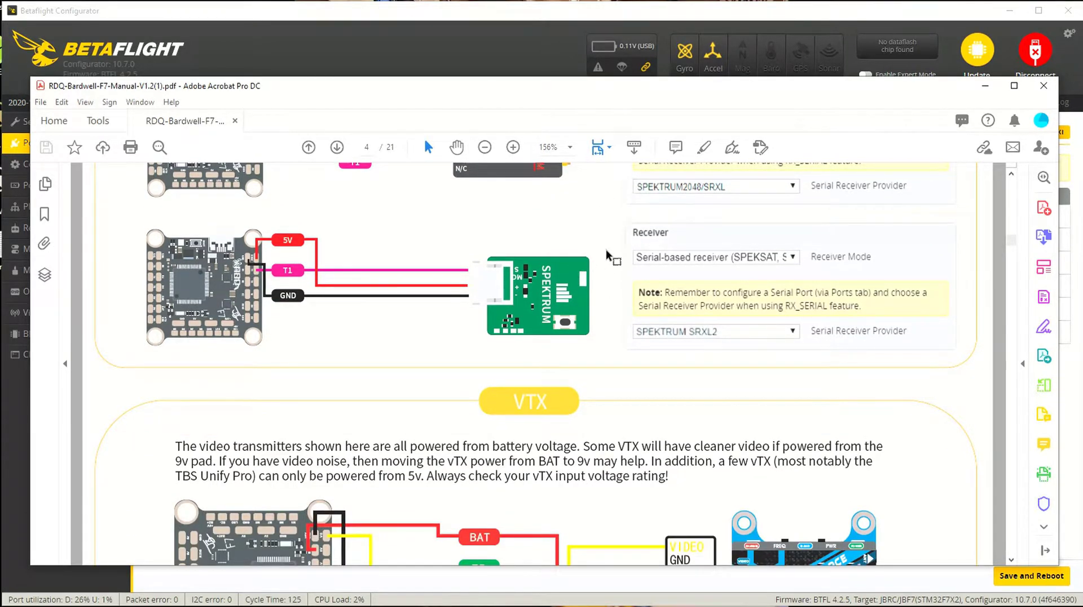
{"action": "scroll", "coordinate": [643, 266], "scroll_direction": "down", "scroll_amount": 9}
{"action": "scroll", "coordinate": [652, 269], "scroll_direction": "down", "scroll_amount": 15}
{"action": "scroll", "coordinate": [657, 276], "scroll_direction": "down", "scroll_amount": 2}
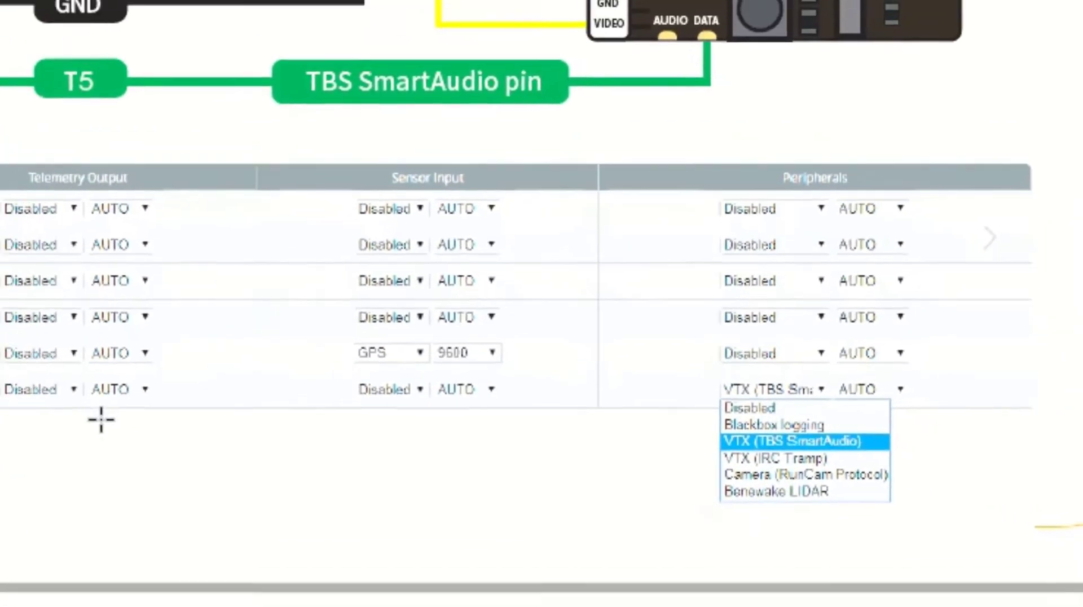
Step: Keep UART5 on VTX (TBS SmartAudio), save and reboot, then reconnect to the board
{"action": "left_click", "coordinate": [102, 418]}
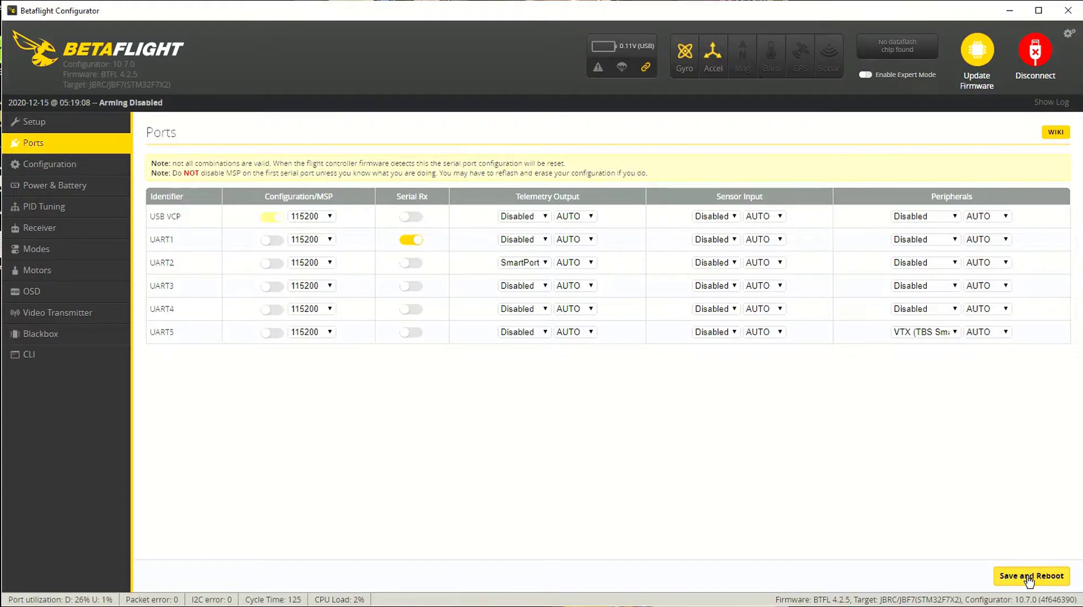
{"action": "left_click", "coordinate": [1029, 577]}
{"action": "left_click", "coordinate": [1033, 72]}
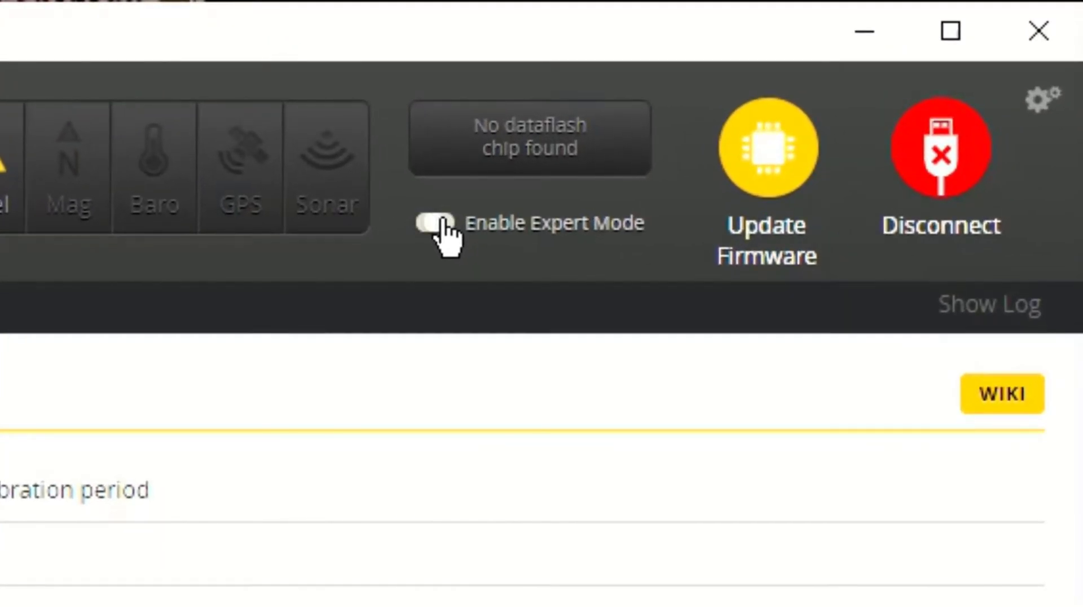
Step: Enable Expert Mode and open the Configuration page showing the Quad X mixer
{"action": "left_click", "coordinate": [443, 225]}
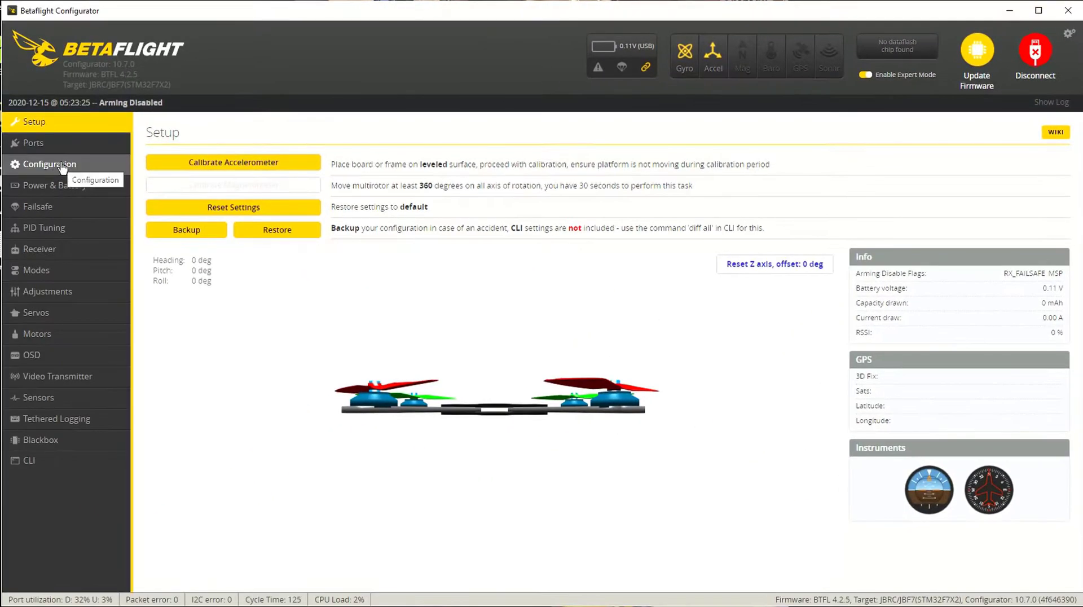
{"action": "left_click", "coordinate": [65, 165]}
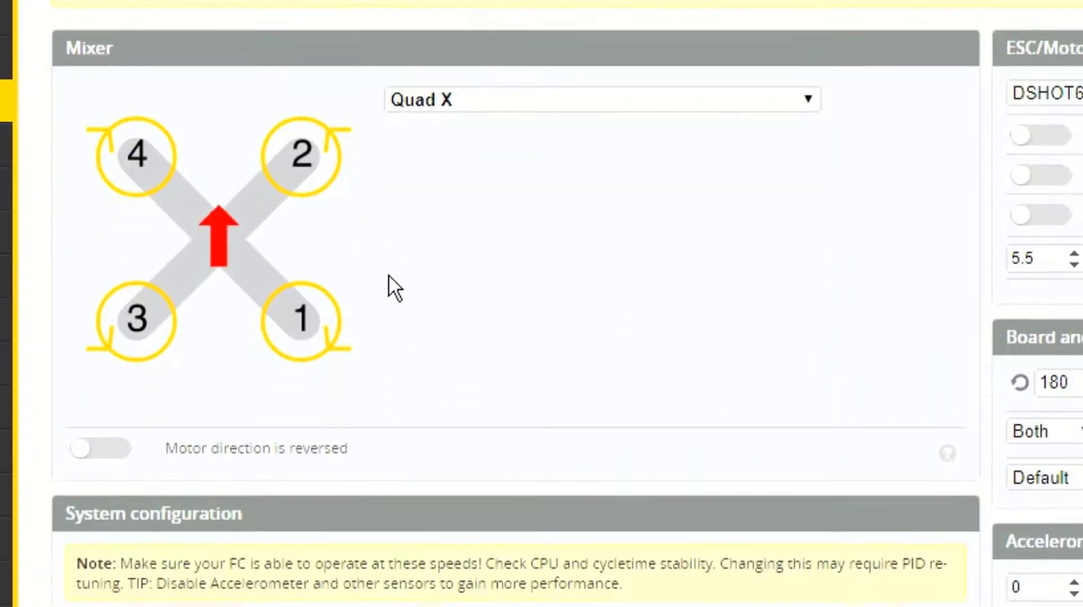
{"action": "scroll", "coordinate": [620, 237], "scroll_direction": "down", "scroll_amount": 7}
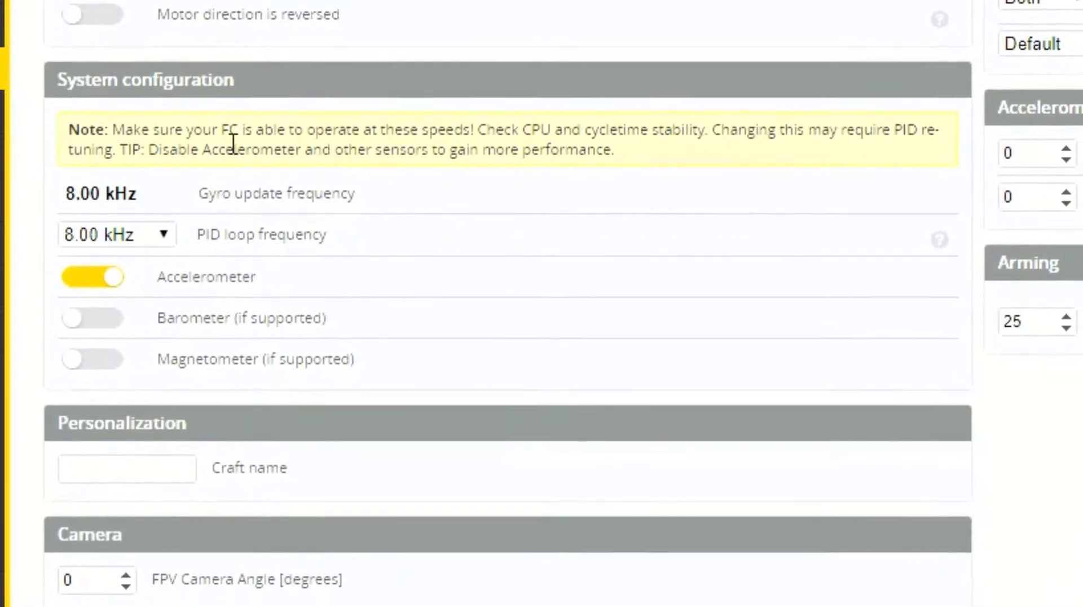
{"action": "scroll", "coordinate": [401, 249], "scroll_direction": "down", "scroll_amount": 2}
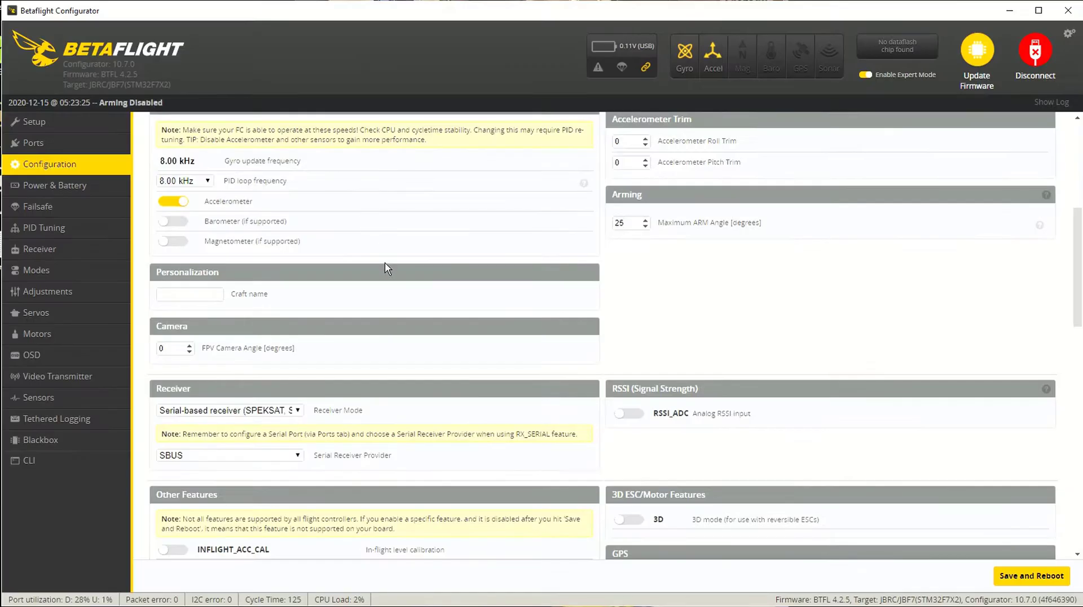
{"action": "scroll", "coordinate": [387, 269], "scroll_direction": "down", "scroll_amount": 3}
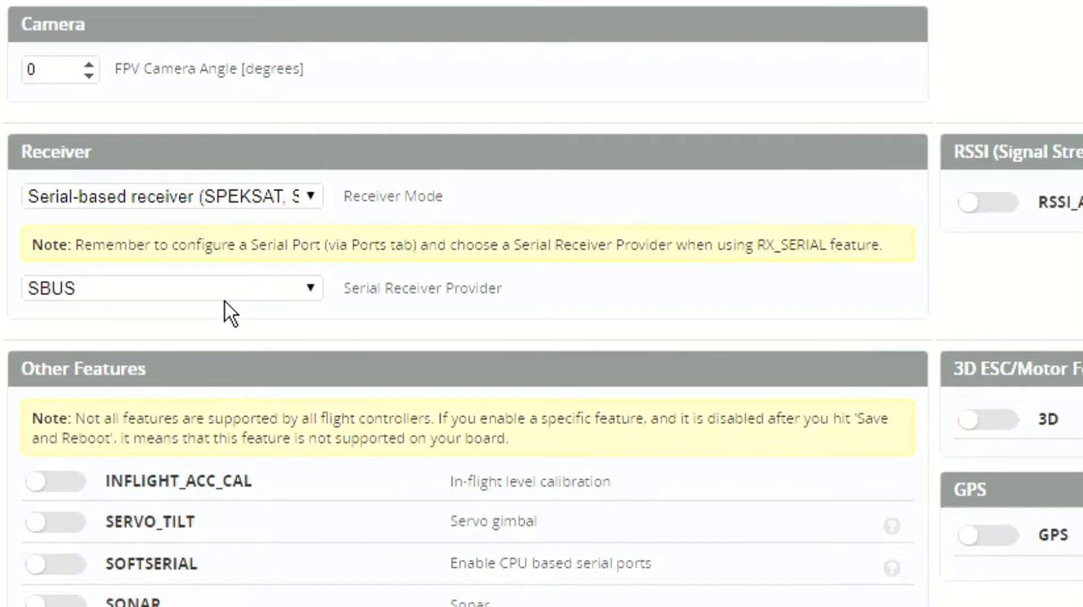
{"action": "scroll", "coordinate": [358, 314], "scroll_direction": "down", "scroll_amount": 7}
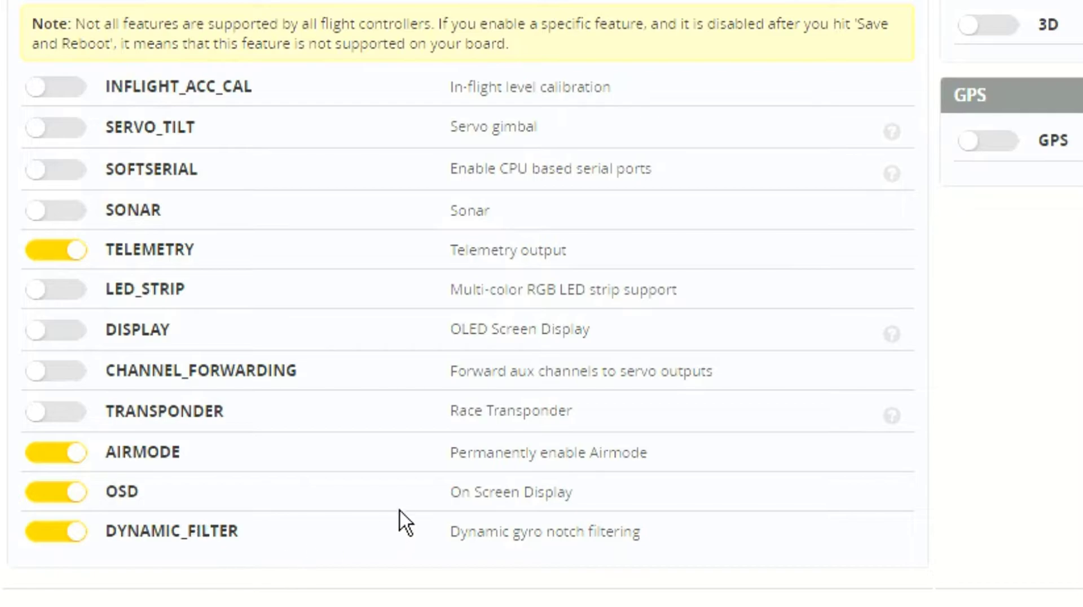
{"action": "scroll", "coordinate": [454, 406], "scroll_direction": "down", "scroll_amount": 3}
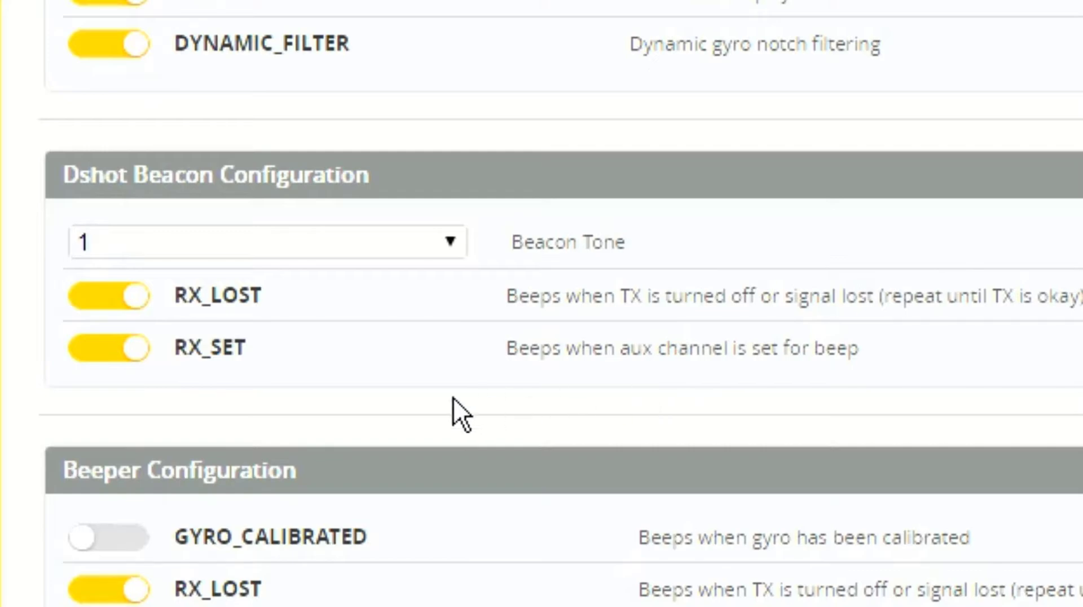
Step: Scroll through the Beeper Configuration list and the remaining Configuration settings
{"action": "scroll", "coordinate": [489, 405], "scroll_direction": "down", "scroll_amount": 5}
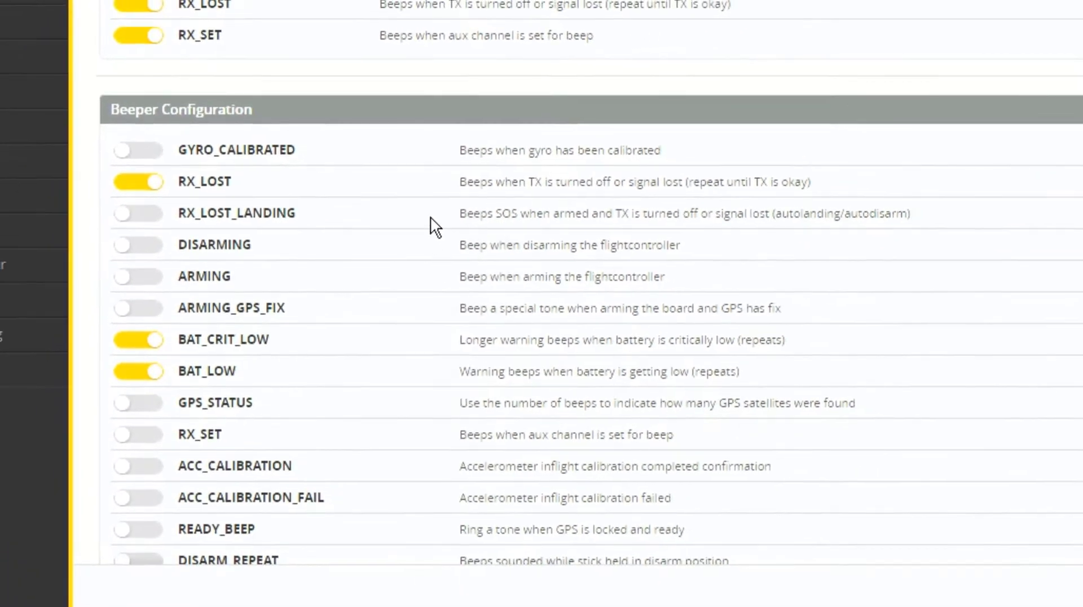
{"action": "scroll", "coordinate": [590, 307], "scroll_direction": "down", "scroll_amount": 3}
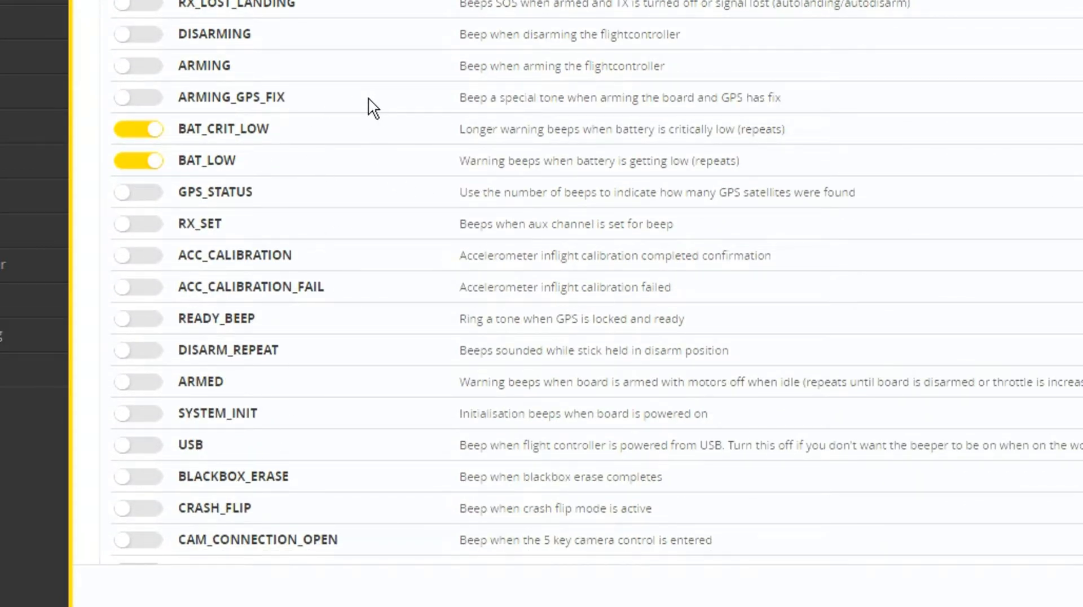
{"action": "scroll", "coordinate": [372, 107], "scroll_direction": "down", "scroll_amount": 2}
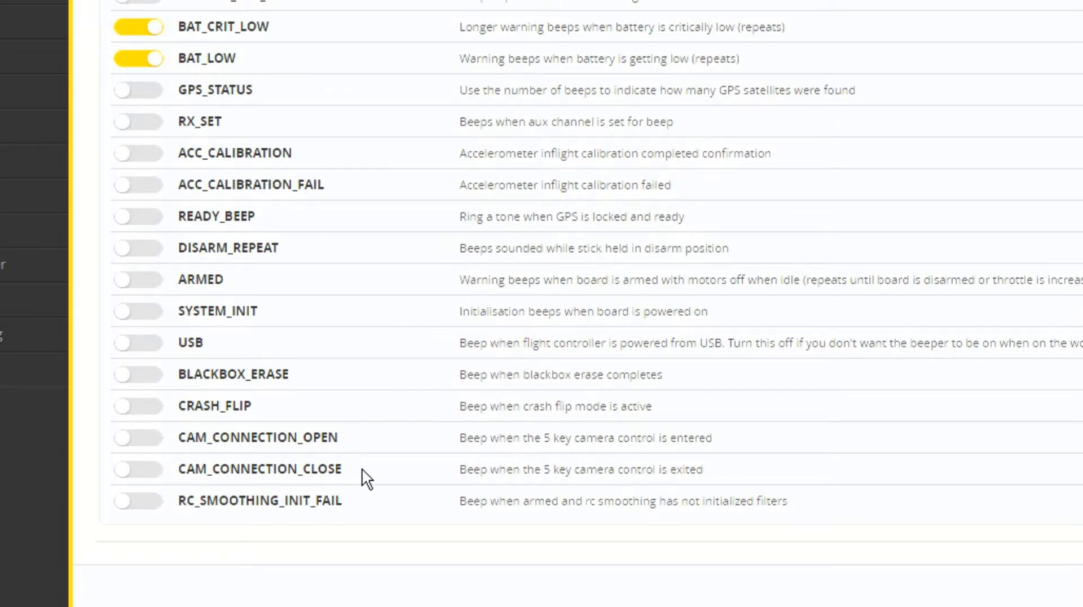
{"action": "scroll", "coordinate": [367, 478], "scroll_direction": "up", "scroll_amount": 2}
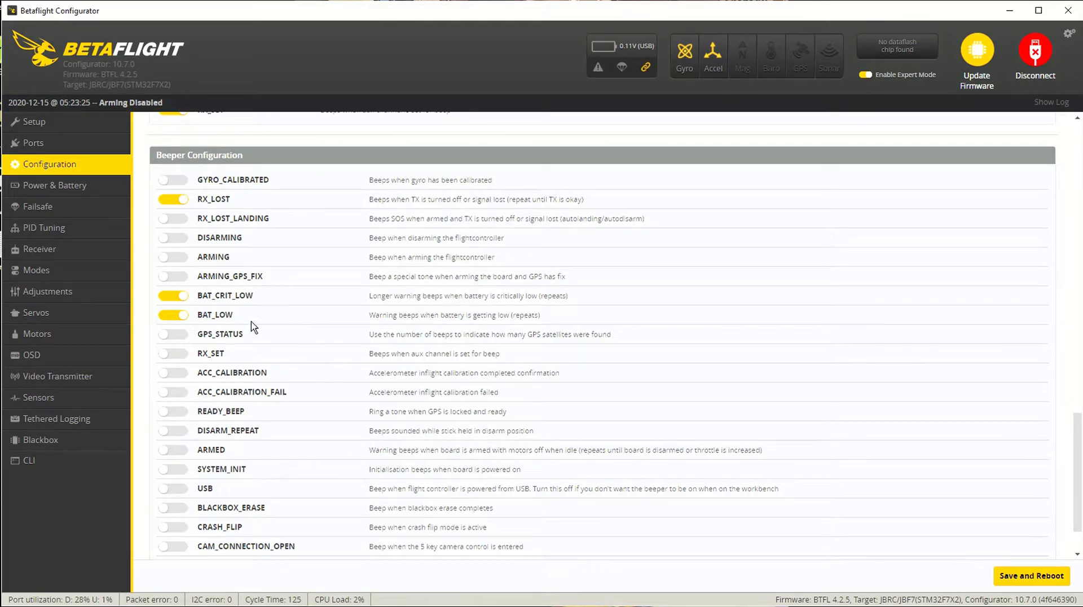
{"action": "scroll", "coordinate": [357, 527], "scroll_direction": "up", "scroll_amount": 20}
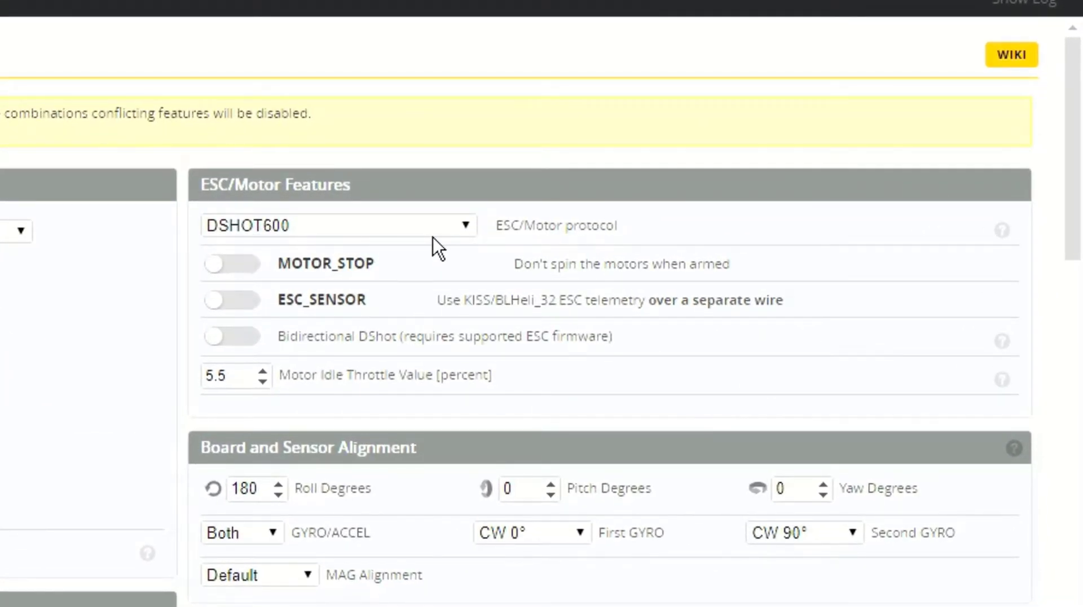
{"action": "scroll", "coordinate": [492, 296], "scroll_direction": "down", "scroll_amount": 2}
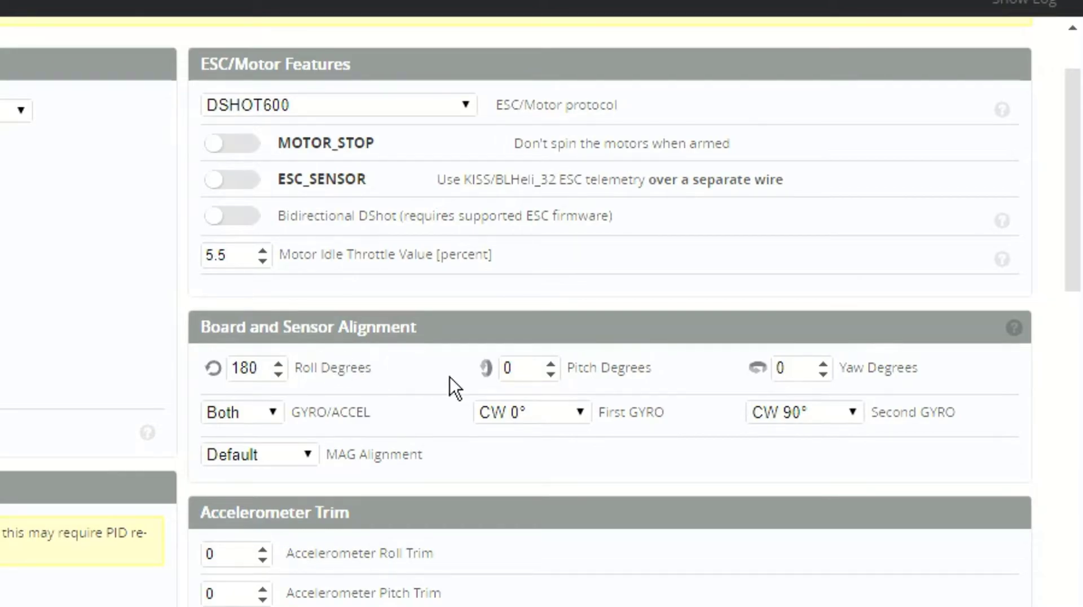
{"action": "scroll", "coordinate": [449, 376], "scroll_direction": "down", "scroll_amount": 15}
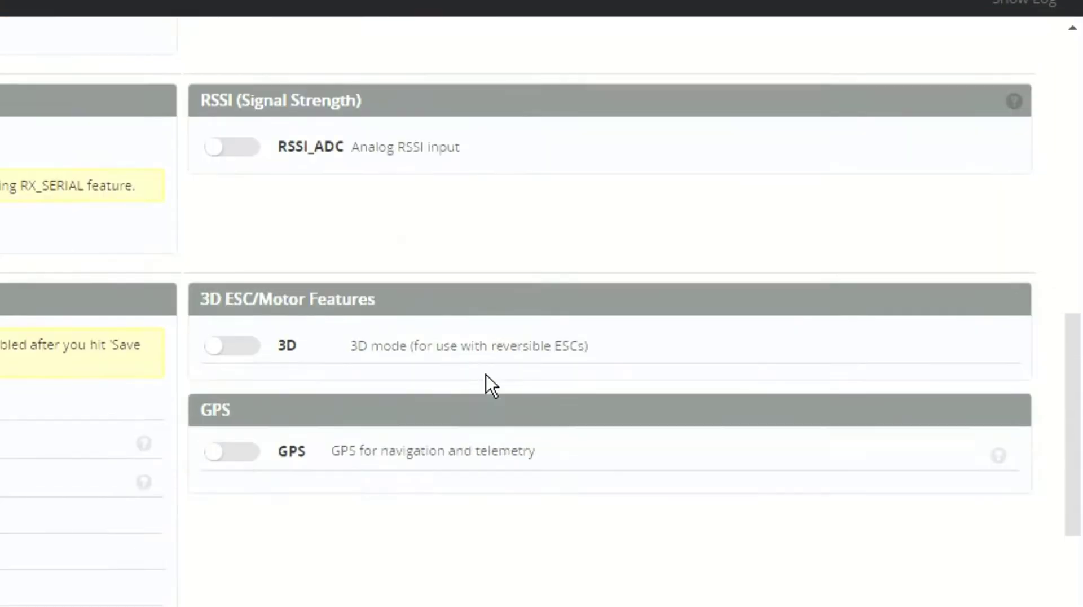
{"action": "scroll", "coordinate": [488, 375], "scroll_direction": "down", "scroll_amount": 8}
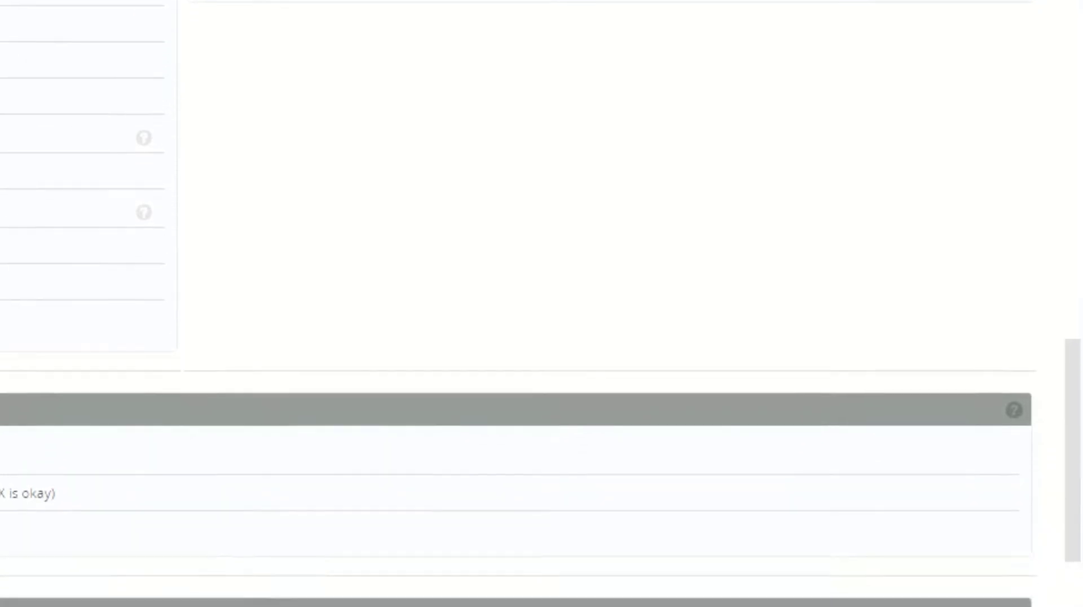
{"action": "scroll", "coordinate": [744, 394], "scroll_direction": "down", "scroll_amount": 4}
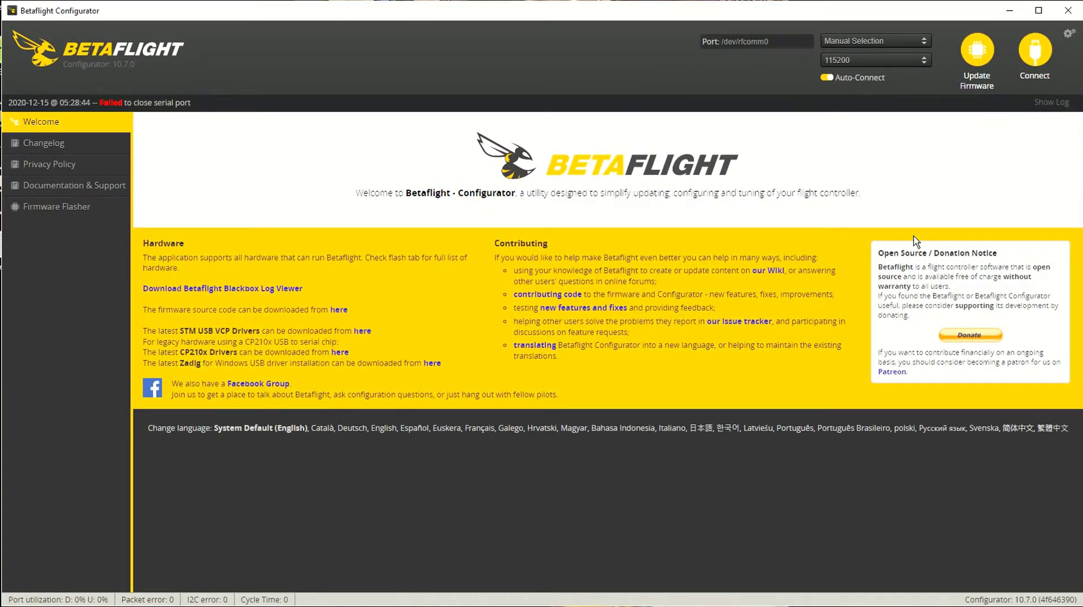
Step: Reconnect to the board and calculate the per-cell full voltage: 16.8 ÷ 4 = 4.2
{"action": "left_click", "coordinate": [1034, 51]}
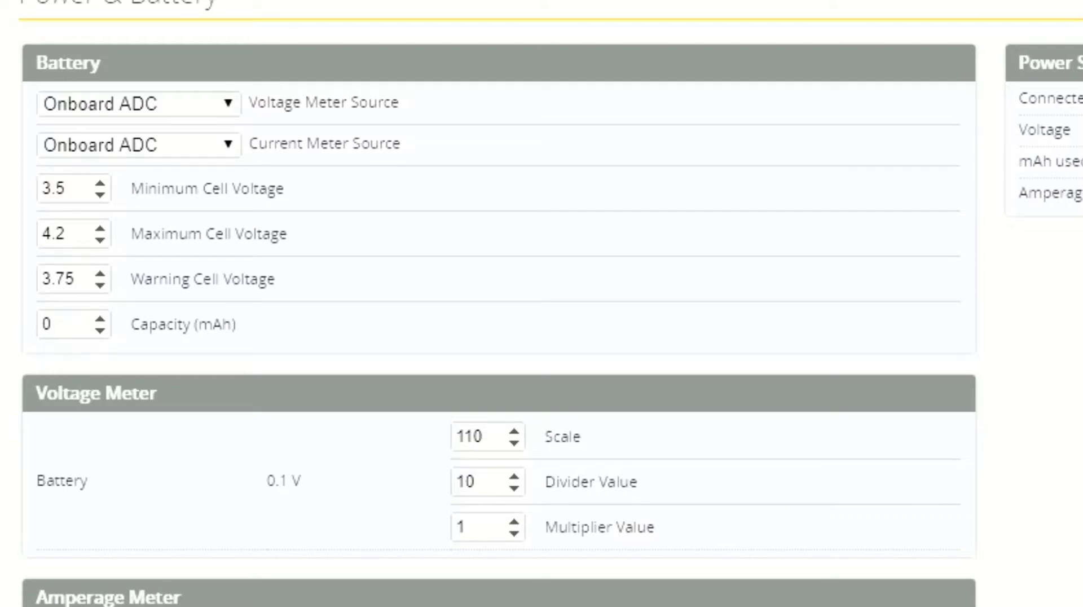
{"action": "left_click", "coordinate": [621, 389]}
{"action": "left_click", "coordinate": [837, 354]}
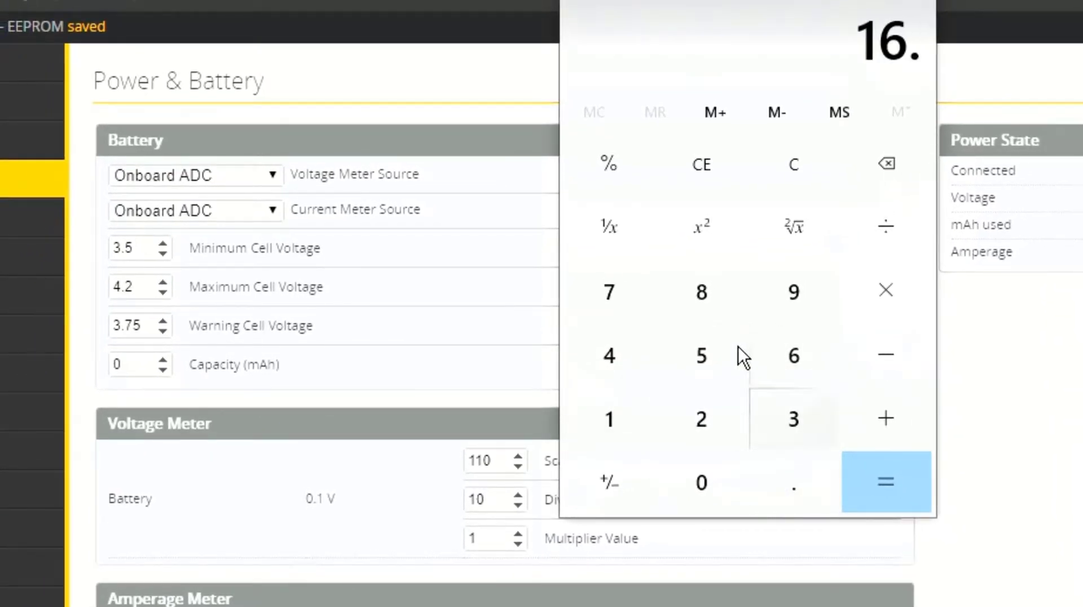
{"action": "left_click", "coordinate": [743, 305]}
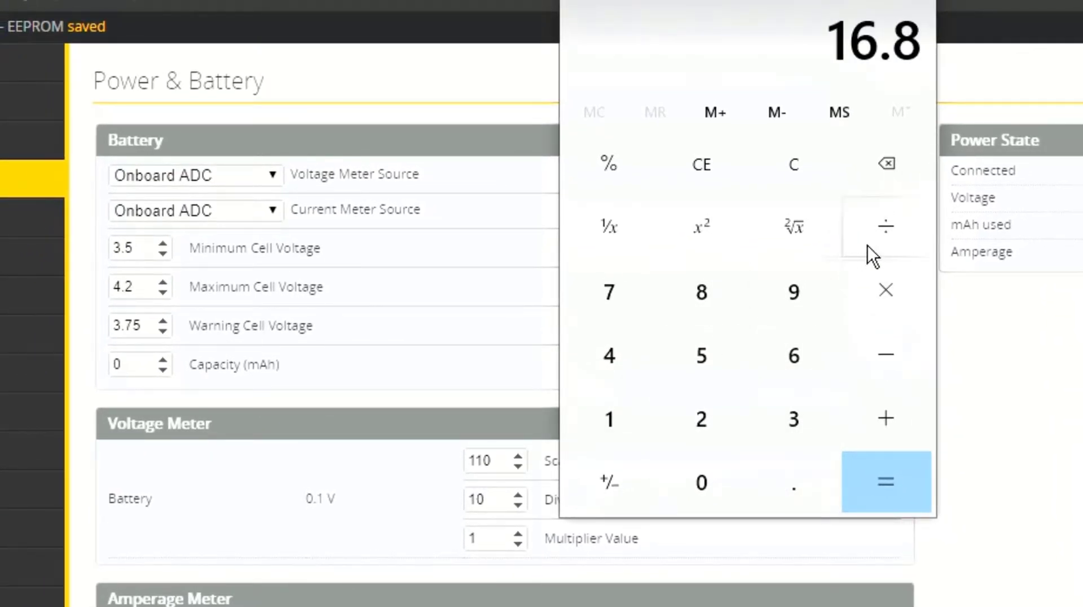
{"action": "left_click", "coordinate": [622, 359]}
{"action": "left_click", "coordinate": [898, 484]}
{"action": "left_click", "coordinate": [702, 166]}
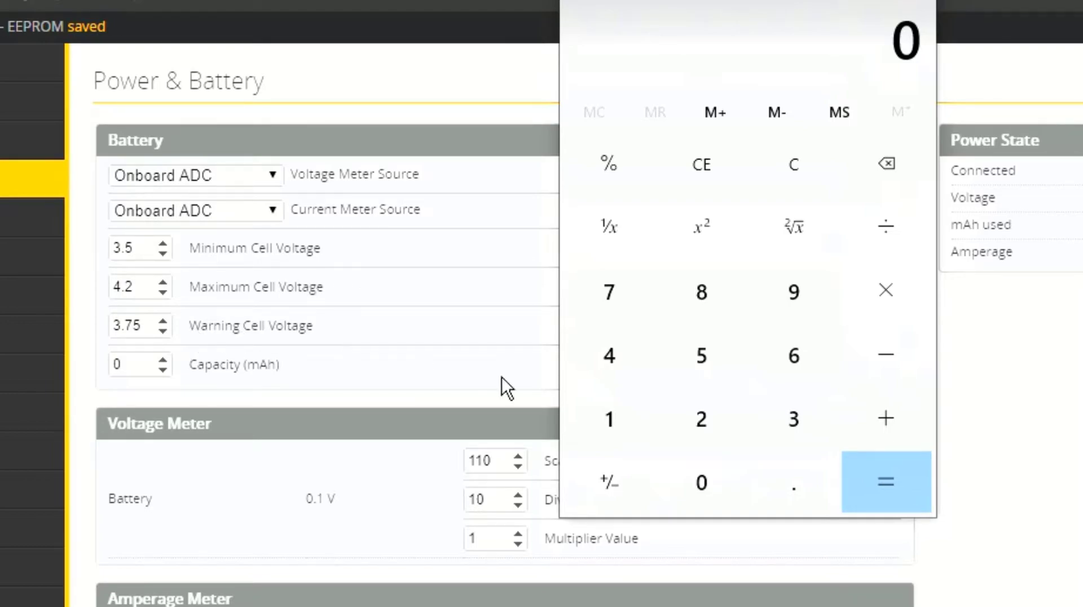
Step: Calculate the 4-cell warning voltage: 3.75 × 4 = 15
{"action": "left_click", "coordinate": [796, 430]}
{"action": "left_click", "coordinate": [796, 483]}
{"action": "left_click", "coordinate": [619, 289]}
{"action": "left_click", "coordinate": [722, 361]}
{"action": "left_click", "coordinate": [887, 292]}
{"action": "left_click", "coordinate": [611, 358]}
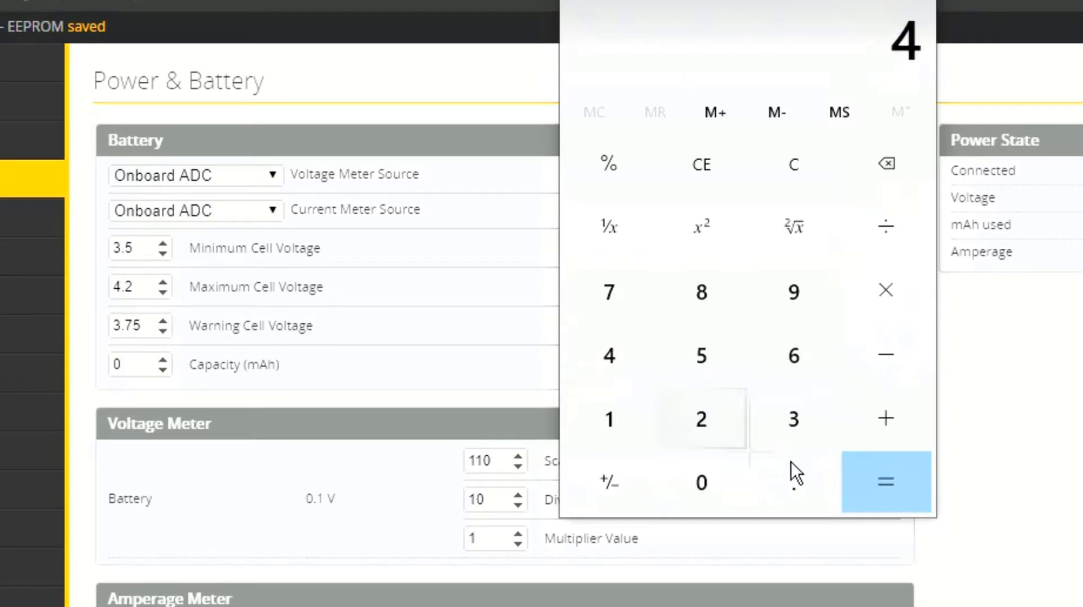
{"action": "left_click", "coordinate": [893, 473]}
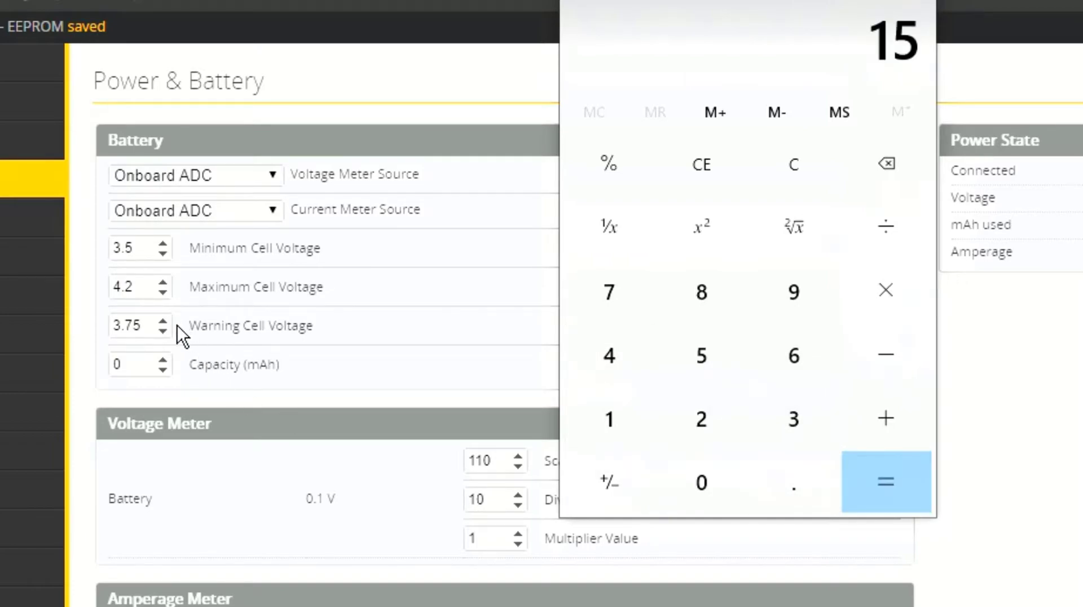
{"action": "left_click", "coordinate": [862, 296]}
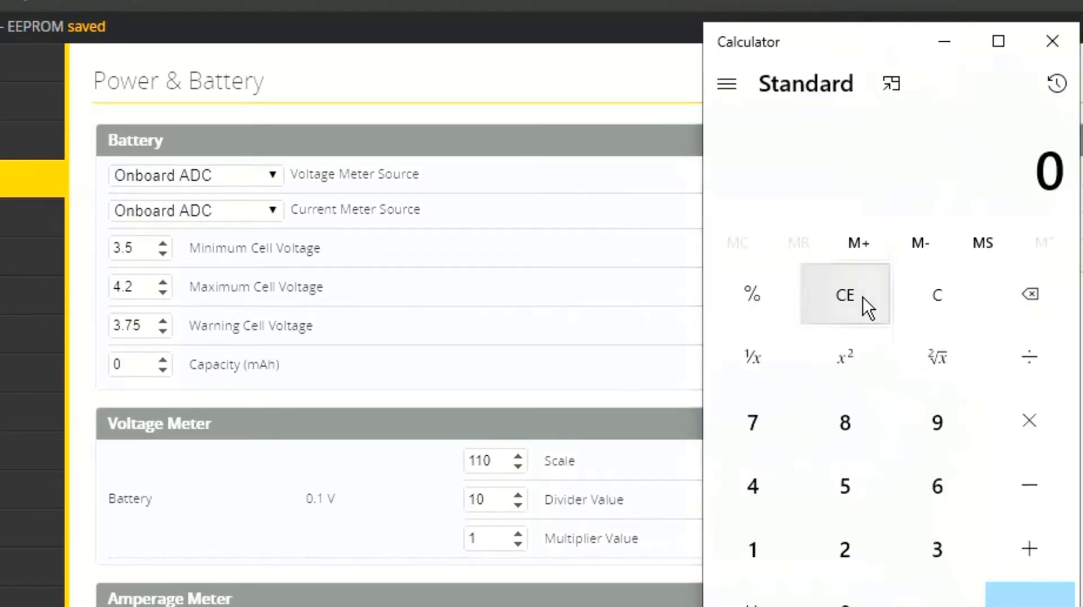
Step: Calculate the 4-cell minimum voltage 3.5 × 4 = 14, then close the calculator
{"action": "left_click", "coordinate": [943, 533]}
{"action": "left_click", "coordinate": [937, 597]}
{"action": "left_click", "coordinate": [857, 487]}
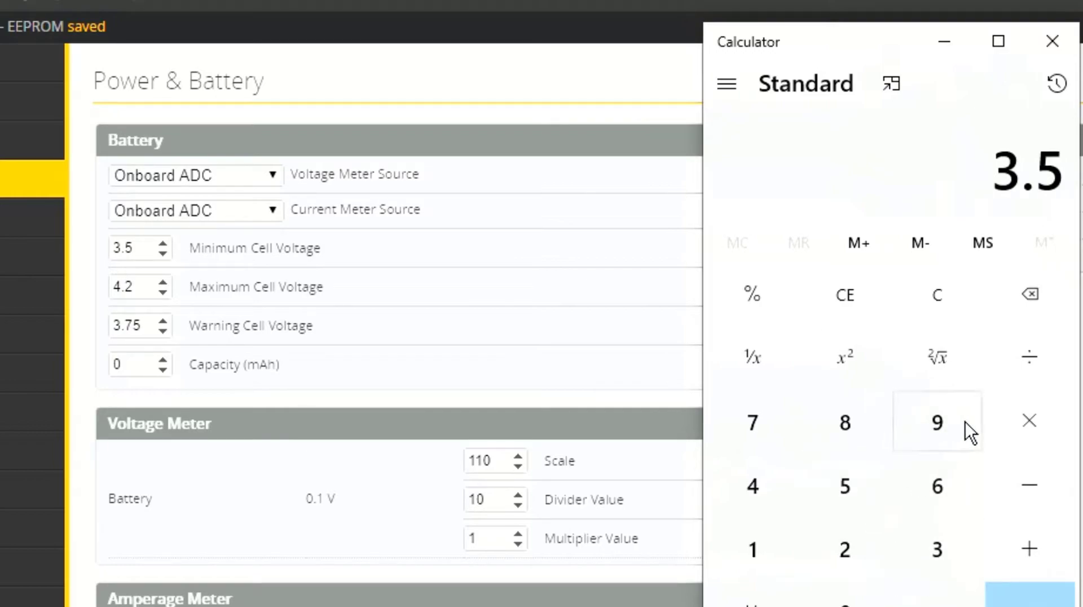
{"action": "left_click", "coordinate": [1024, 431]}
{"action": "left_click", "coordinate": [763, 488]}
{"action": "left_click", "coordinate": [1029, 595]}
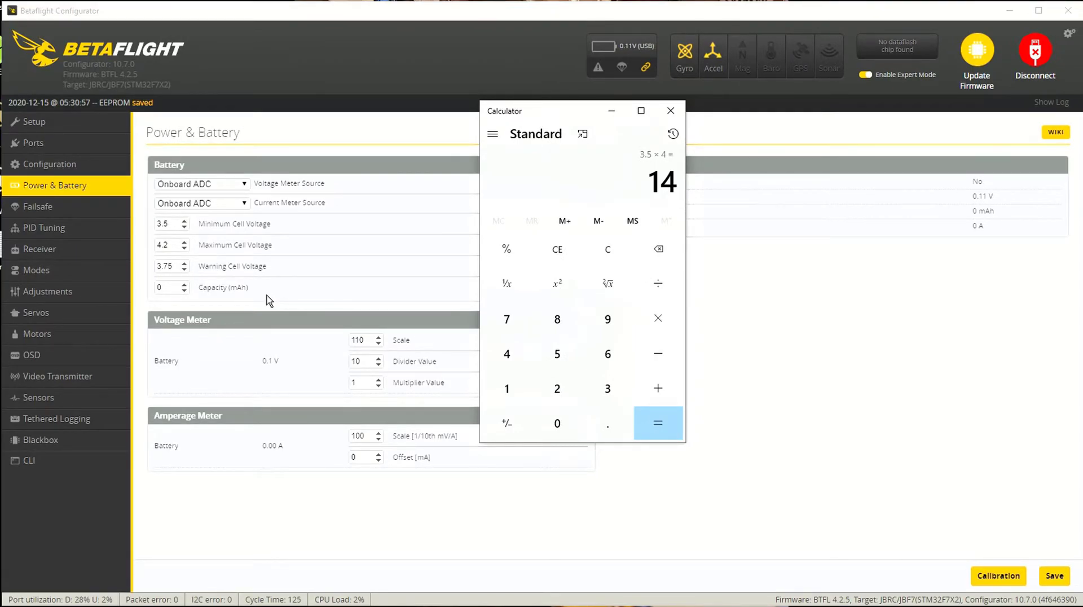
{"action": "left_click_drag", "start_coordinate": [541, 115], "coordinate": [505, 163]}
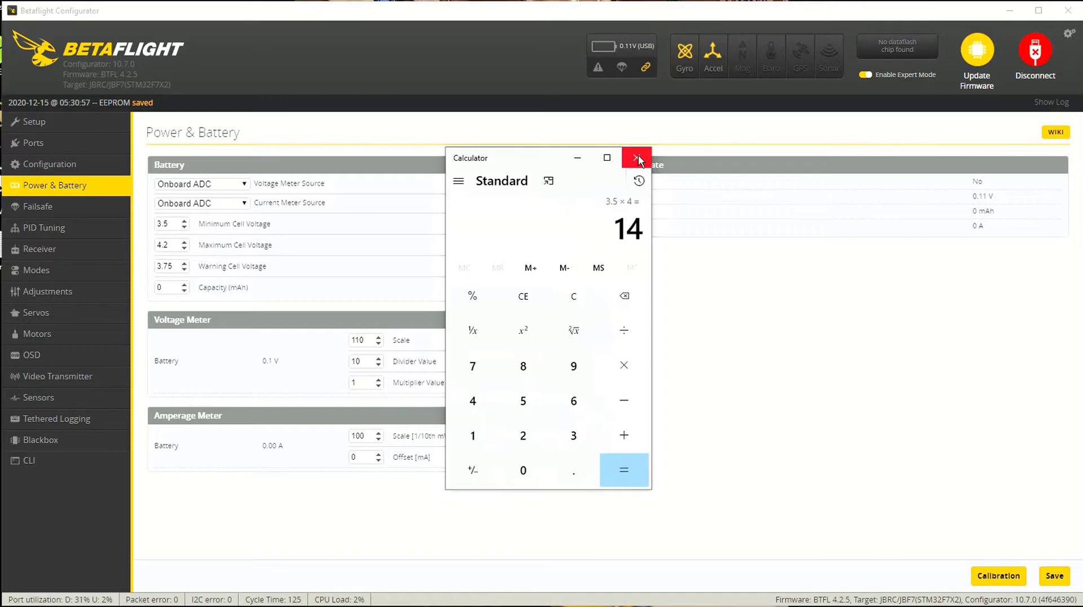
{"action": "left_click", "coordinate": [638, 155]}
Step: Review the Failsafe page: stage 2 guard time 4, throttle low delay 100, procedure Drop
{"action": "left_click", "coordinate": [111, 214]}
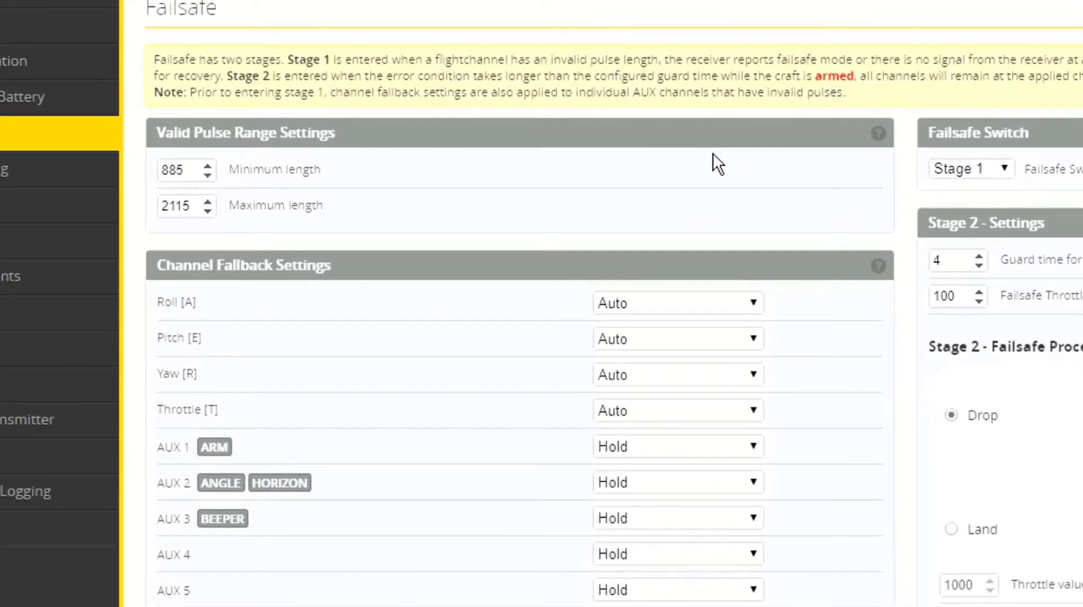
{"action": "scroll", "coordinate": [611, 198], "scroll_direction": "down", "scroll_amount": 2}
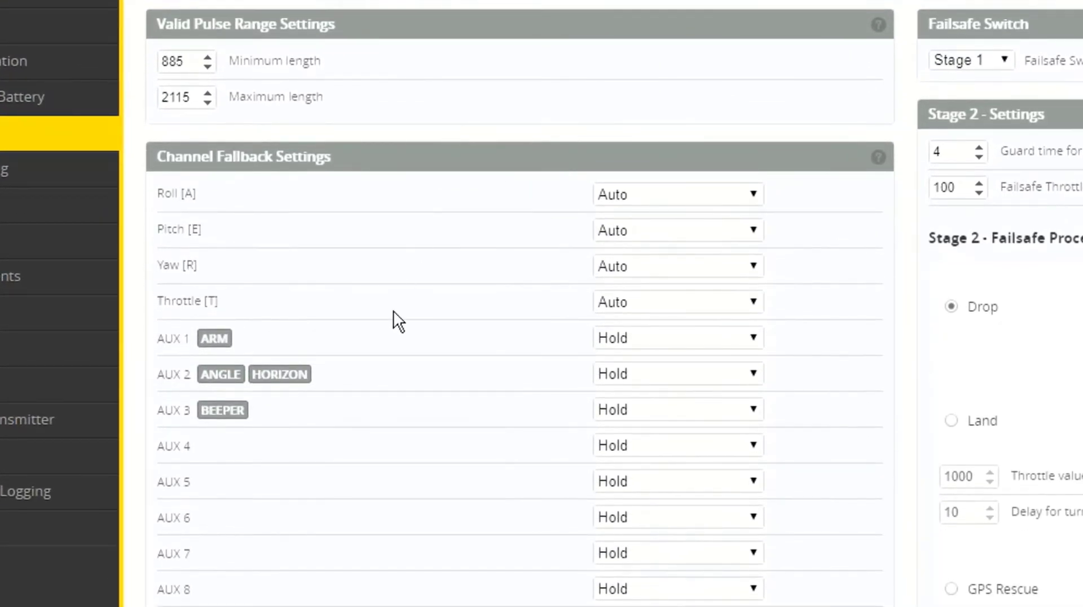
{"action": "scroll", "coordinate": [470, 500], "scroll_direction": "down", "scroll_amount": 6}
{"action": "scroll", "coordinate": [445, 412], "scroll_direction": "up", "scroll_amount": 8}
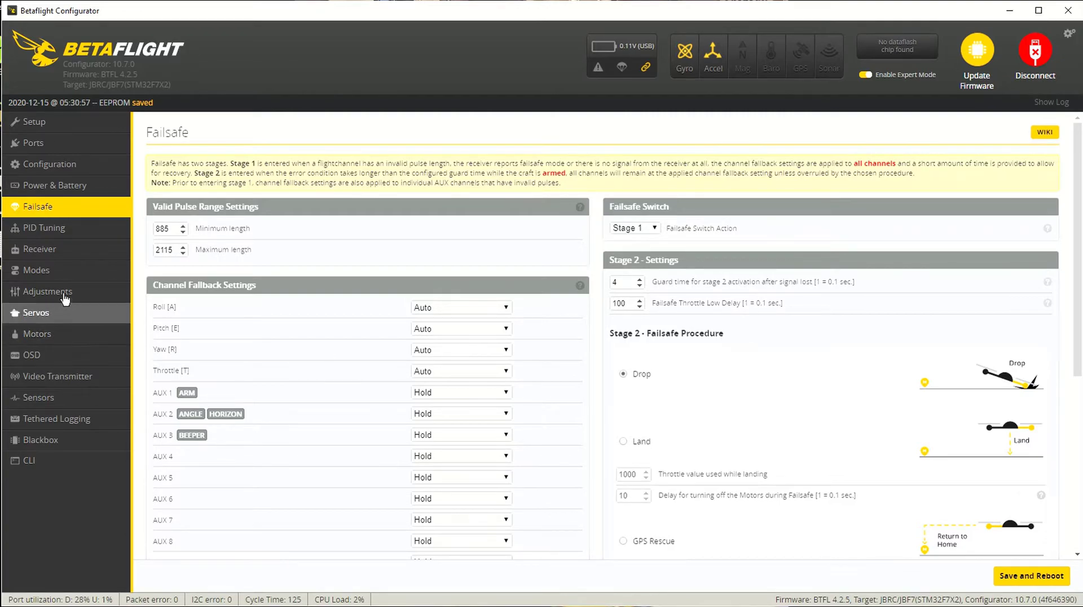
Step: Glance at PID Tuning, then show the Receiver page with AETR1234 map and 1050/1500/1900 thresholds
{"action": "left_click", "coordinate": [85, 236]}
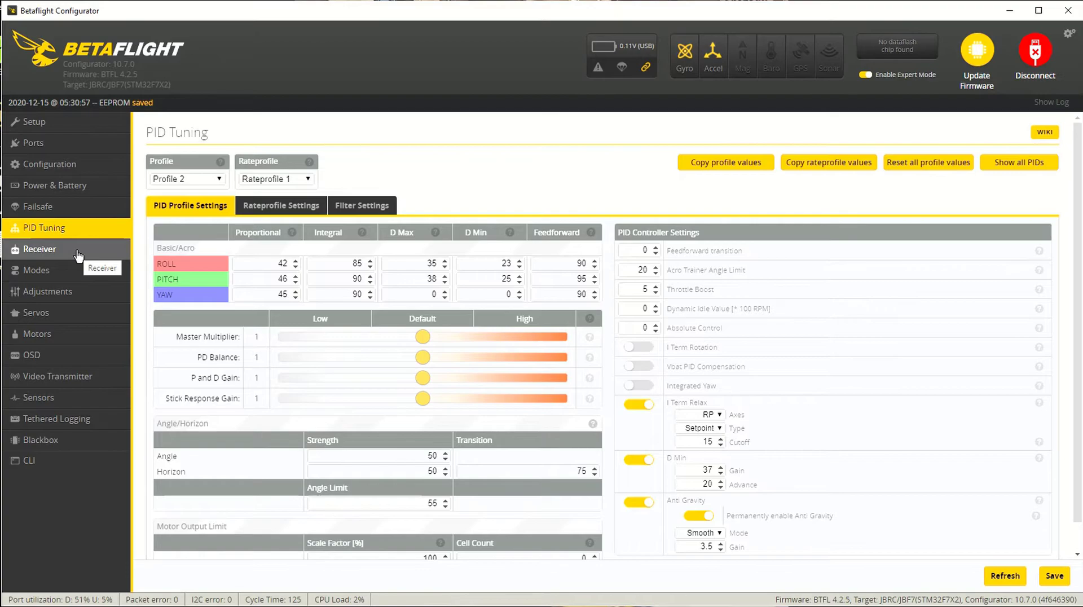
{"action": "left_click", "coordinate": [77, 257]}
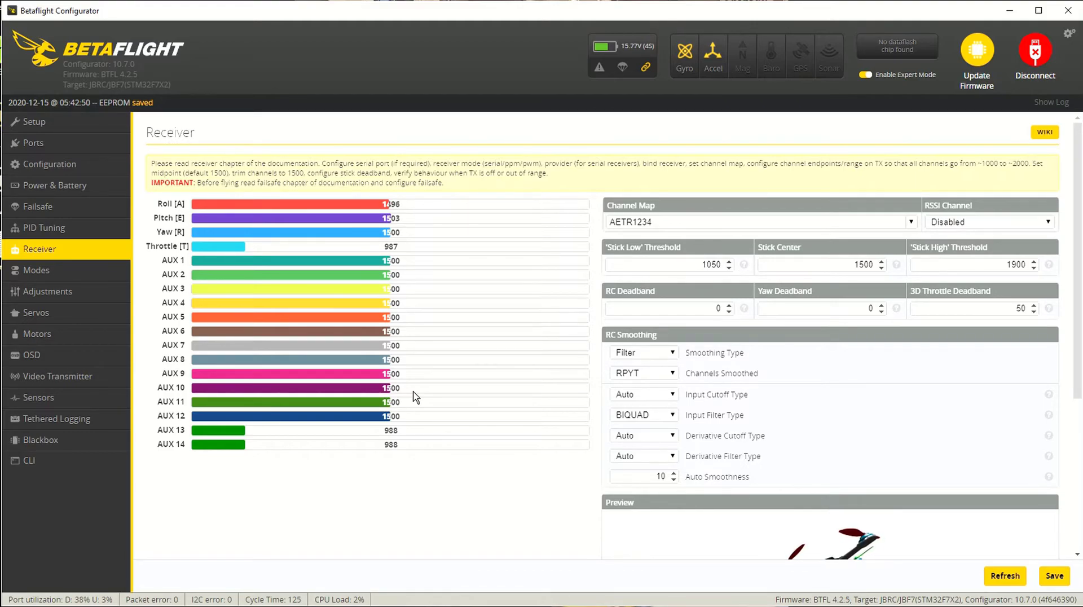
Step: Pass through Modes, Adjustments, Servos and Motors to the OSD page with battery voltage, current and mAh enabled
{"action": "left_click", "coordinate": [68, 279]}
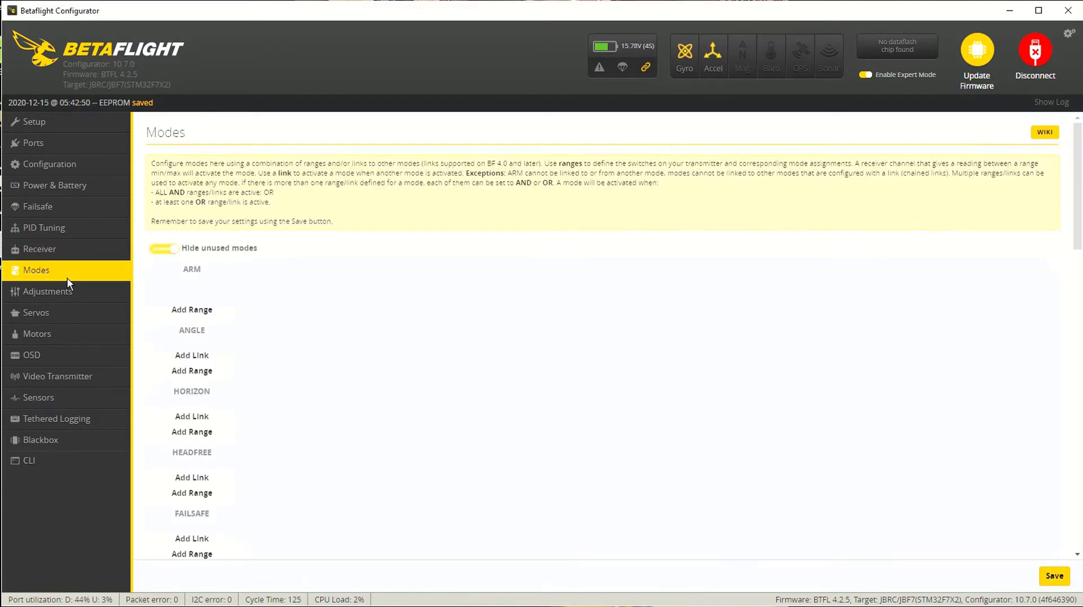
{"action": "left_click", "coordinate": [99, 306]}
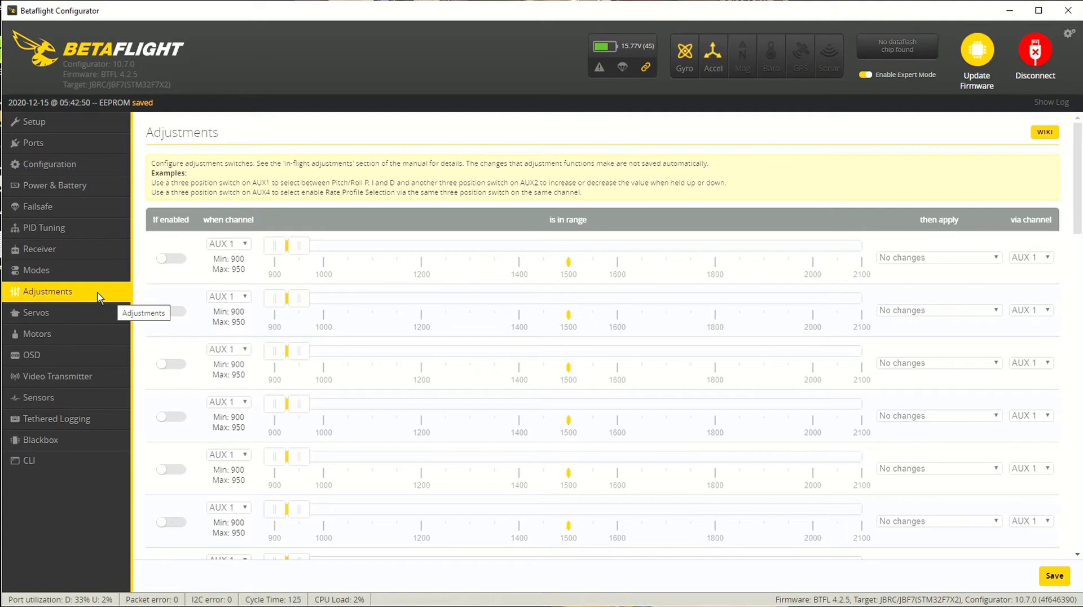
{"action": "left_click", "coordinate": [98, 319]}
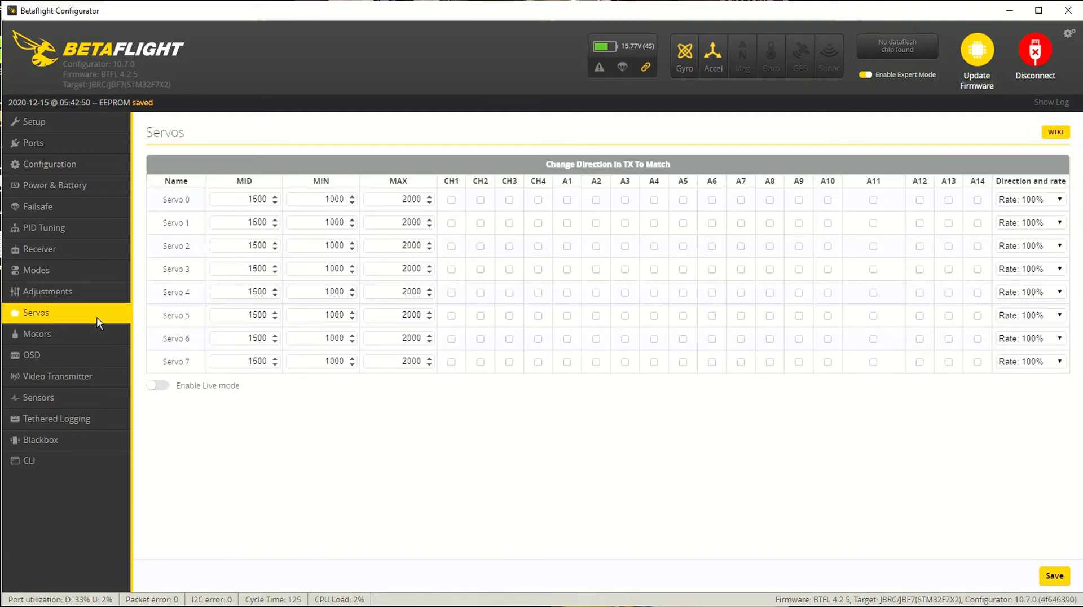
{"action": "left_click", "coordinate": [93, 338]}
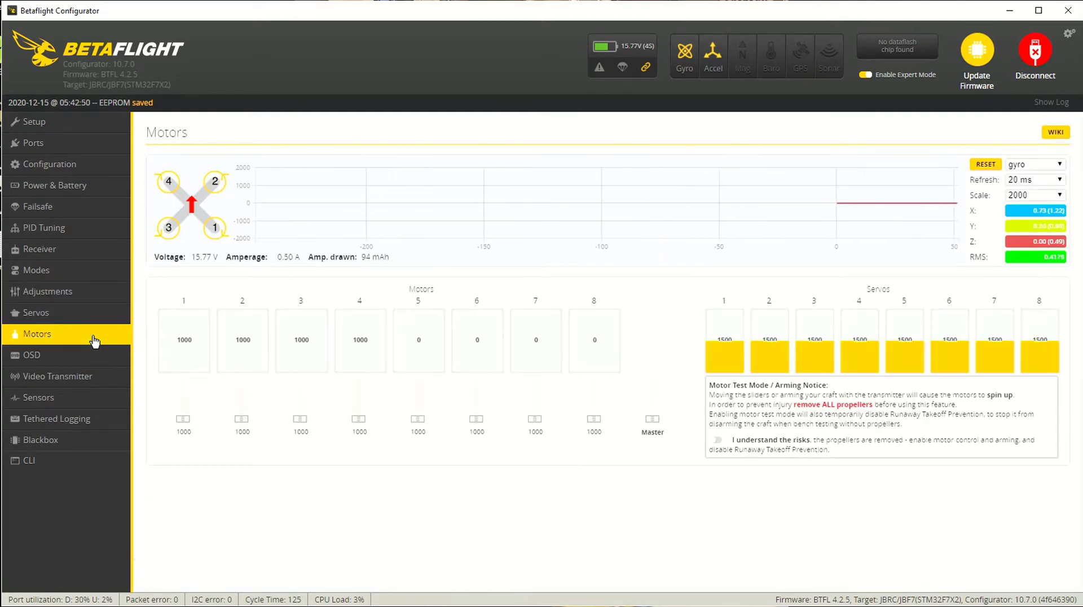
{"action": "left_click", "coordinate": [93, 361]}
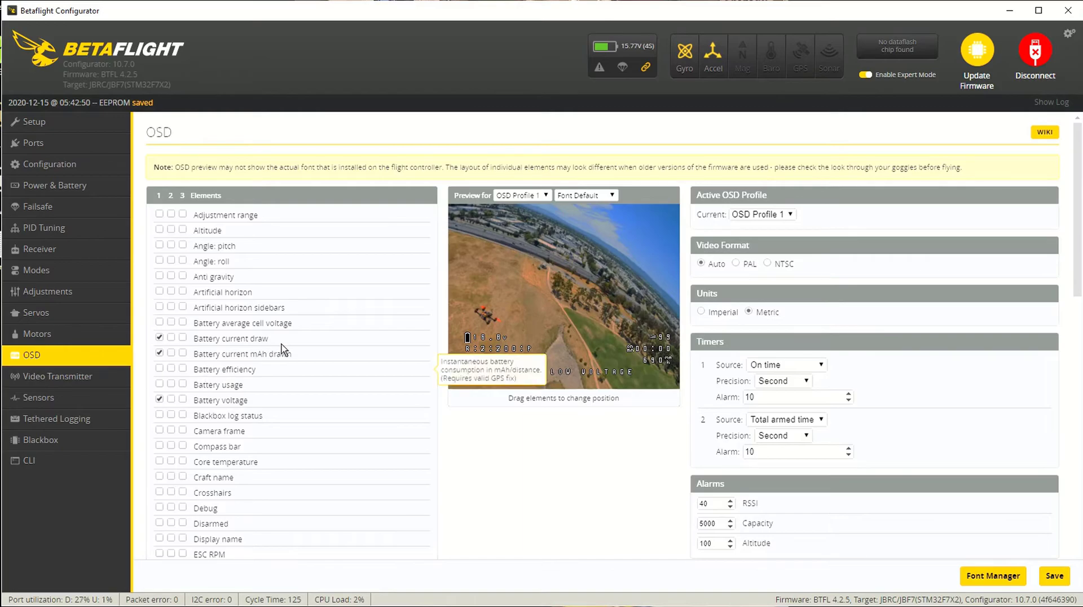
{"action": "scroll", "coordinate": [224, 373], "scroll_direction": "down", "scroll_amount": 1}
{"action": "scroll", "coordinate": [251, 330], "scroll_direction": "down", "scroll_amount": 4}
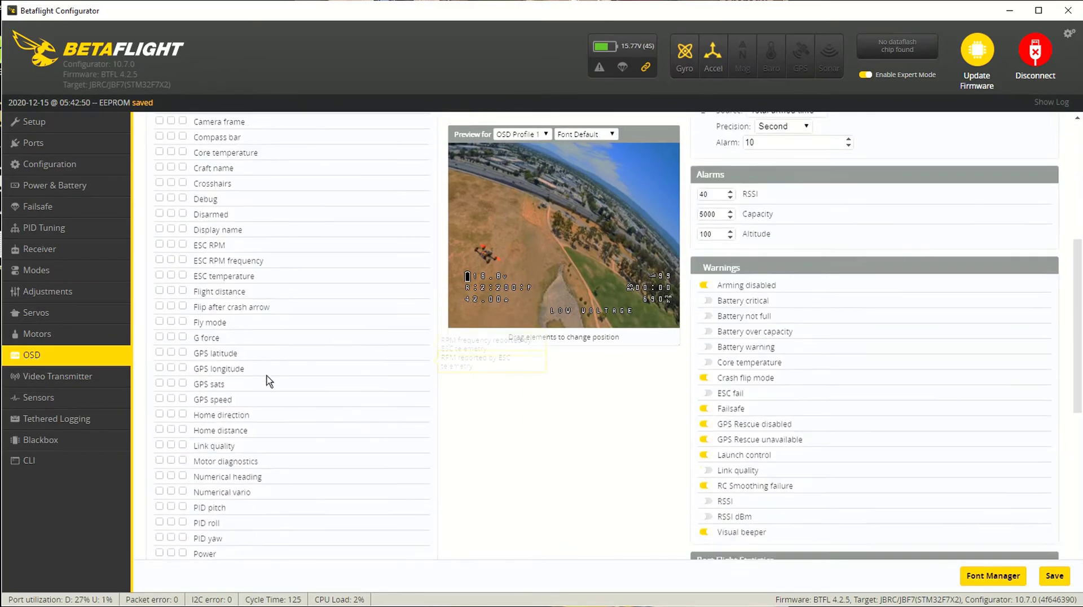
{"action": "scroll", "coordinate": [183, 248], "scroll_direction": "up", "scroll_amount": 3}
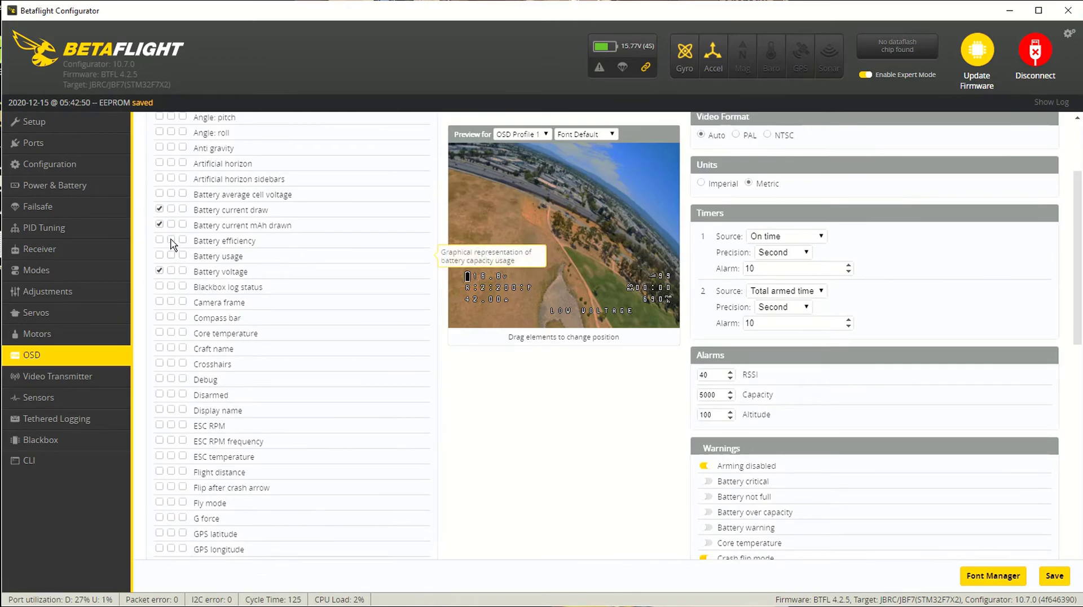
{"action": "scroll", "coordinate": [252, 386], "scroll_direction": "down", "scroll_amount": 3}
{"action": "scroll", "coordinate": [290, 423], "scroll_direction": "up", "scroll_amount": 5}
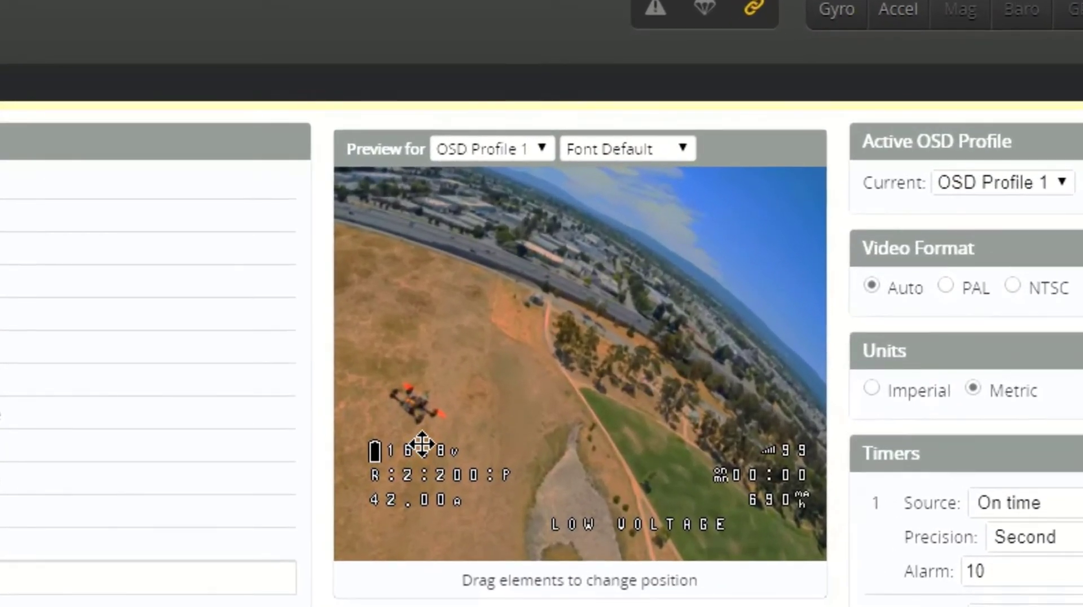
{"action": "left_click_drag", "start_coordinate": [422, 444], "coordinate": [466, 579]}
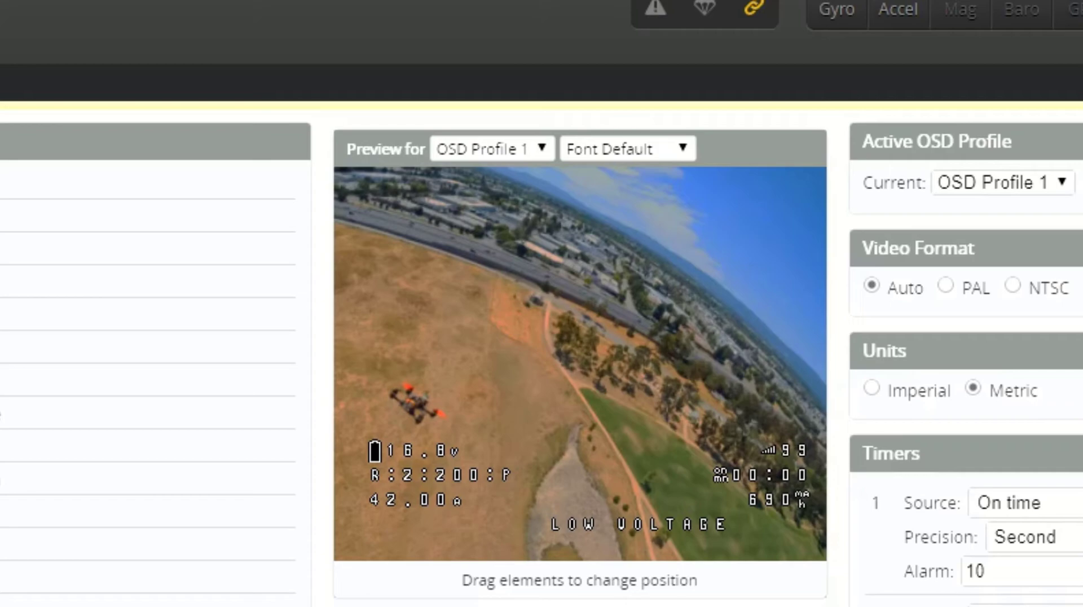
{"action": "scroll", "coordinate": [541, 355], "scroll_direction": "up", "scroll_amount": 3}
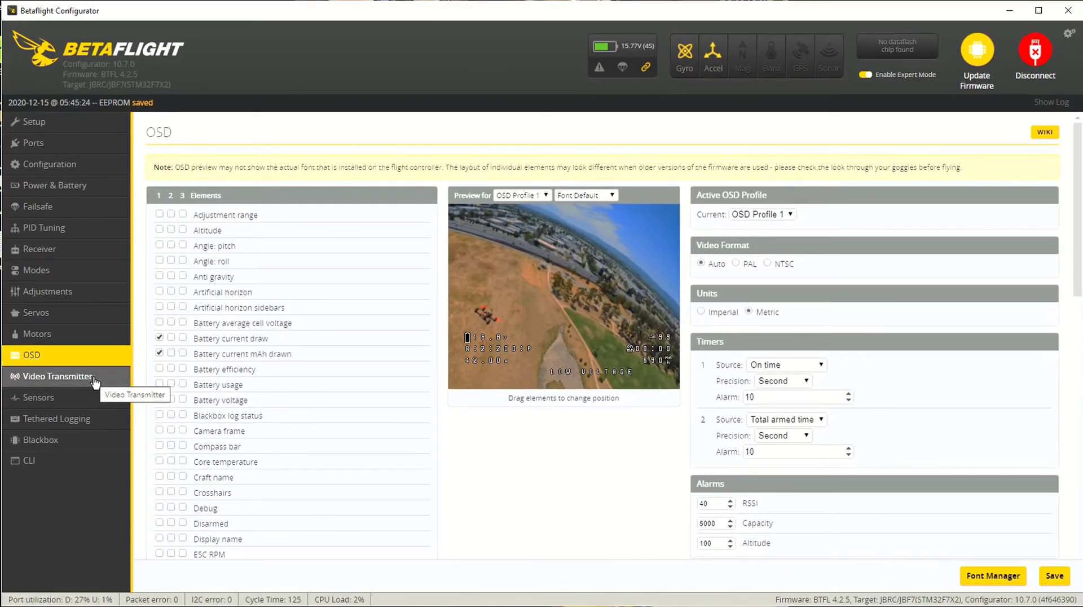
Step: Review the Video Transmitter band, channel, power and VTX table, then show the Sensors graphs
{"action": "left_click", "coordinate": [94, 382]}
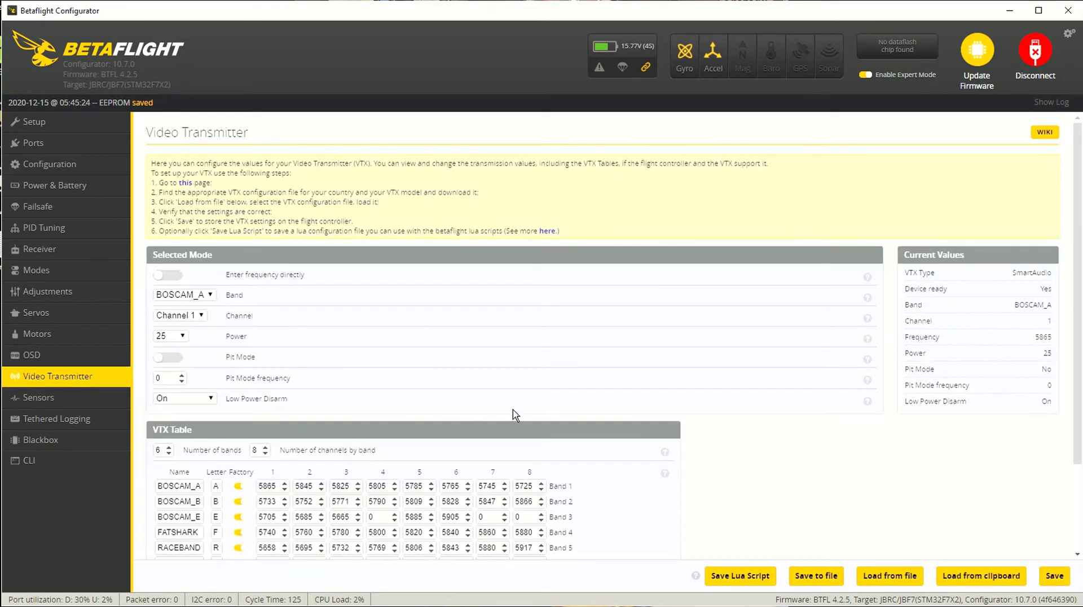
{"action": "scroll", "coordinate": [708, 414], "scroll_direction": "down", "scroll_amount": 1}
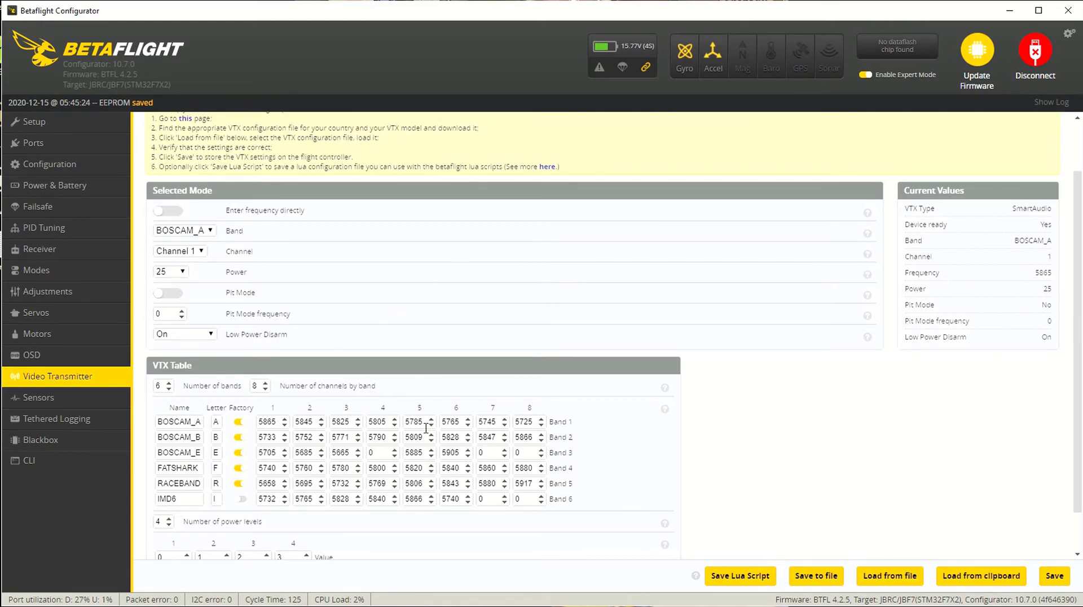
{"action": "scroll", "coordinate": [608, 459], "scroll_direction": "up", "scroll_amount": 1}
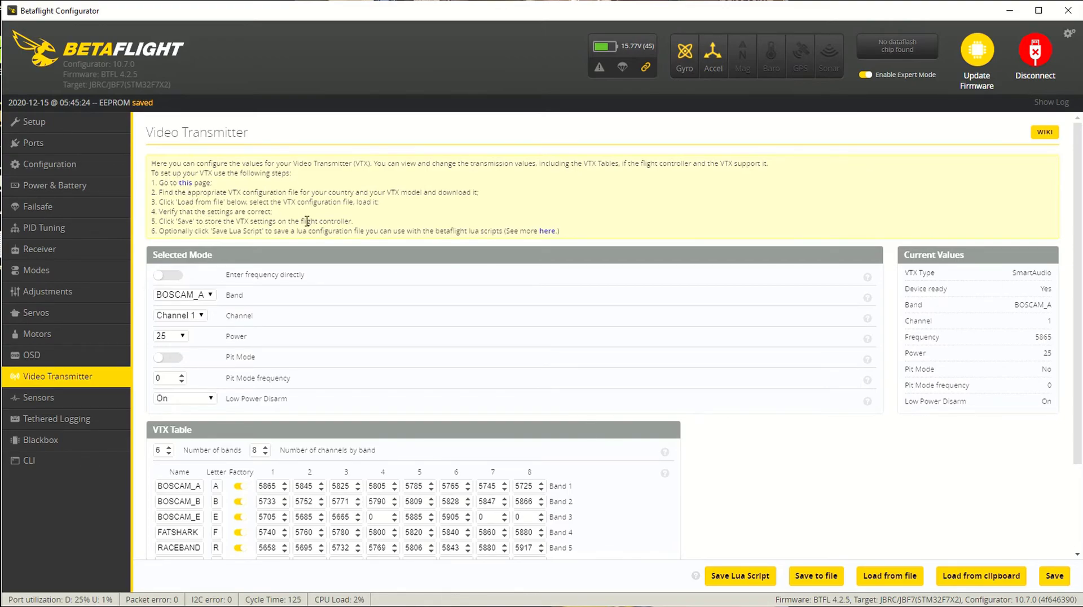
{"action": "scroll", "coordinate": [395, 327], "scroll_direction": "down", "scroll_amount": 2}
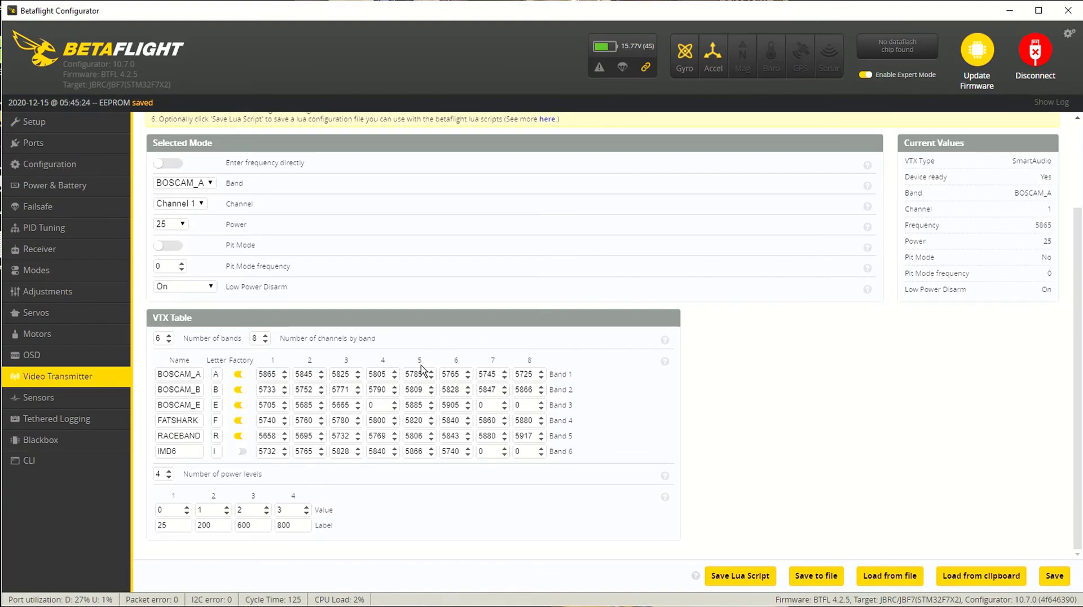
{"action": "left_click", "coordinate": [36, 399]}
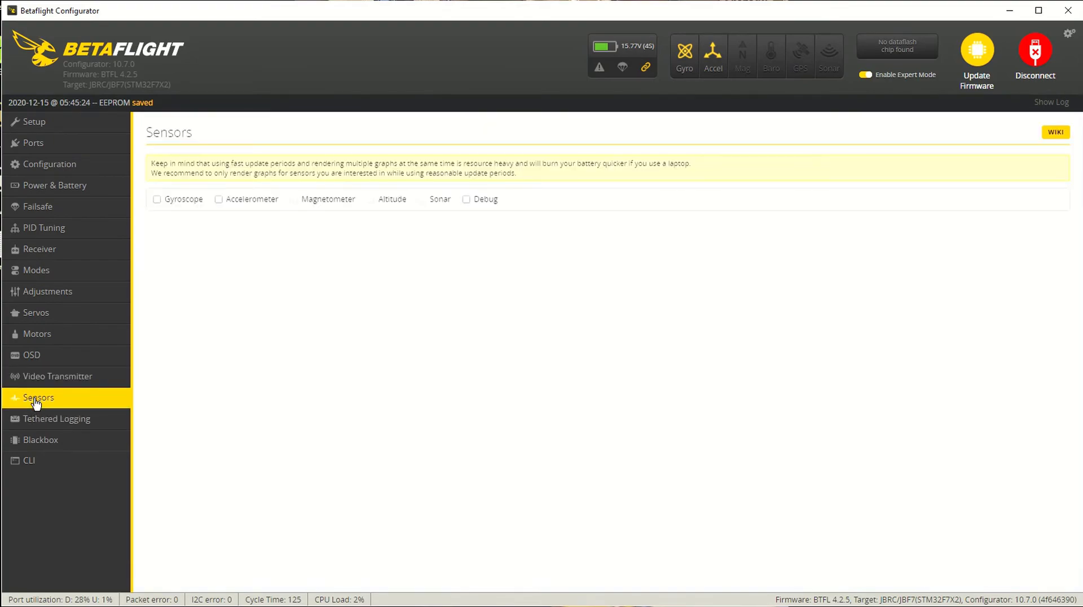
Step: Check Tethered Logging, then the Blackbox setup: SD Card logging at 8 kHz, SMARTAUDIO debug mode
{"action": "left_click", "coordinate": [84, 419]}
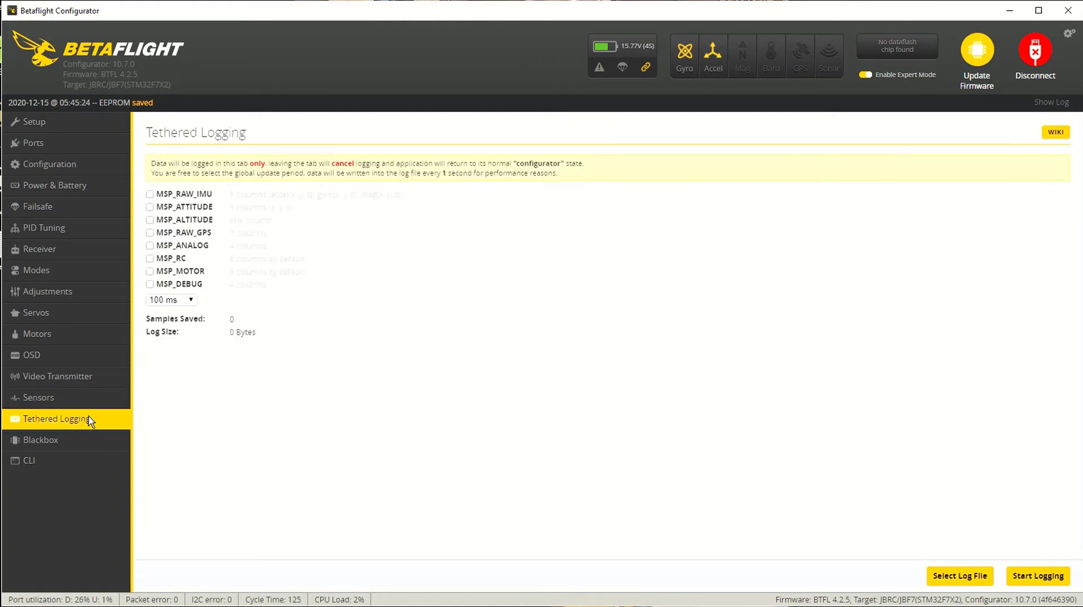
{"action": "left_click", "coordinate": [70, 441]}
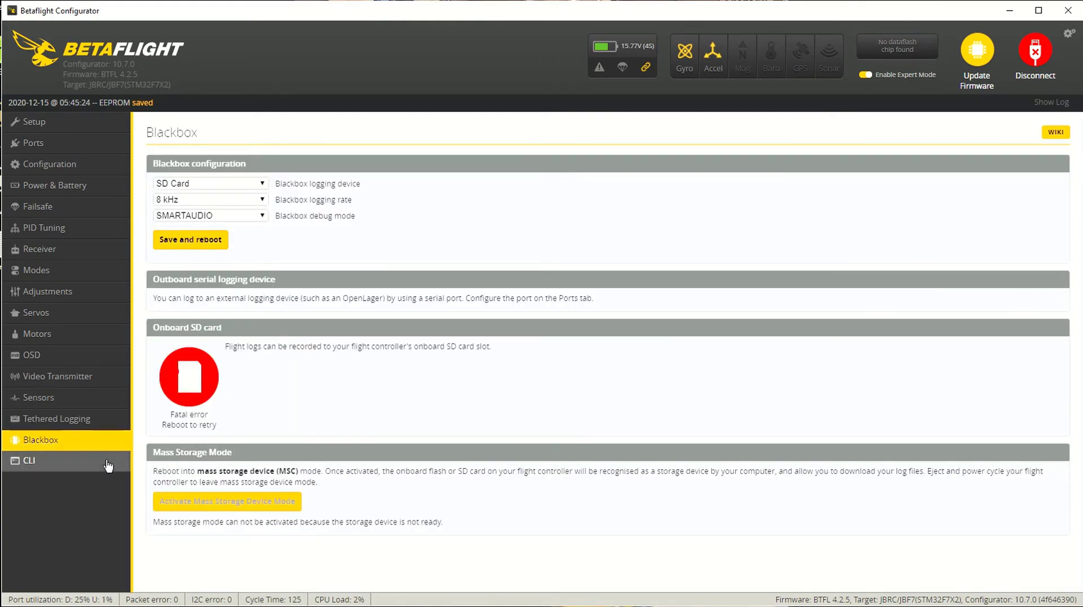